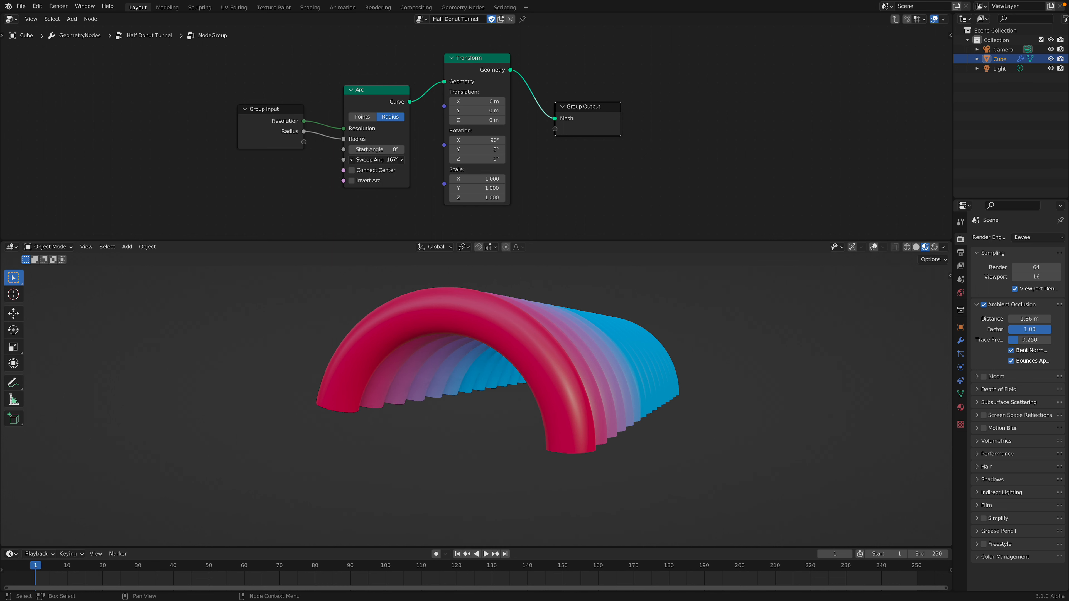
- Set the Arc node's sweep angle to 180° and try Connect Center, leaving the option off
mouse_move(505, 421)
middle_mouse_down()
mouse_move(560, 429)
mouse_move(522, 434)
mouse_move(534, 403)
mouse_move(515, 409)
mouse_move(520, 419)
mouse_move(607, 415)
mouse_move(497, 412)
middle_mouse_up()
left_click(382, 170)
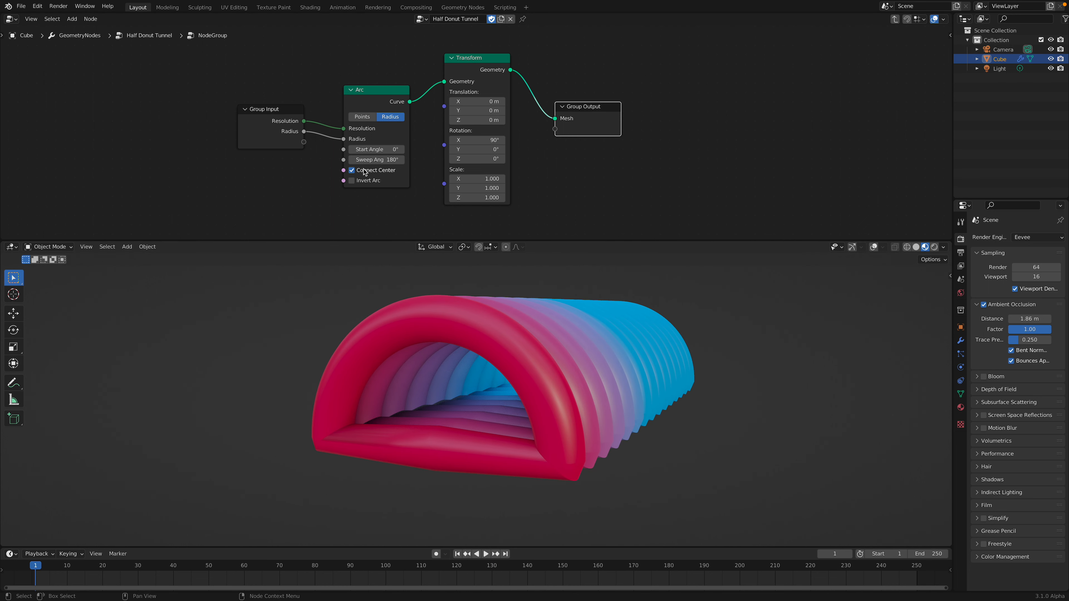
left_click(352, 171)
middle_click_drag(344, 190, 330, 189)
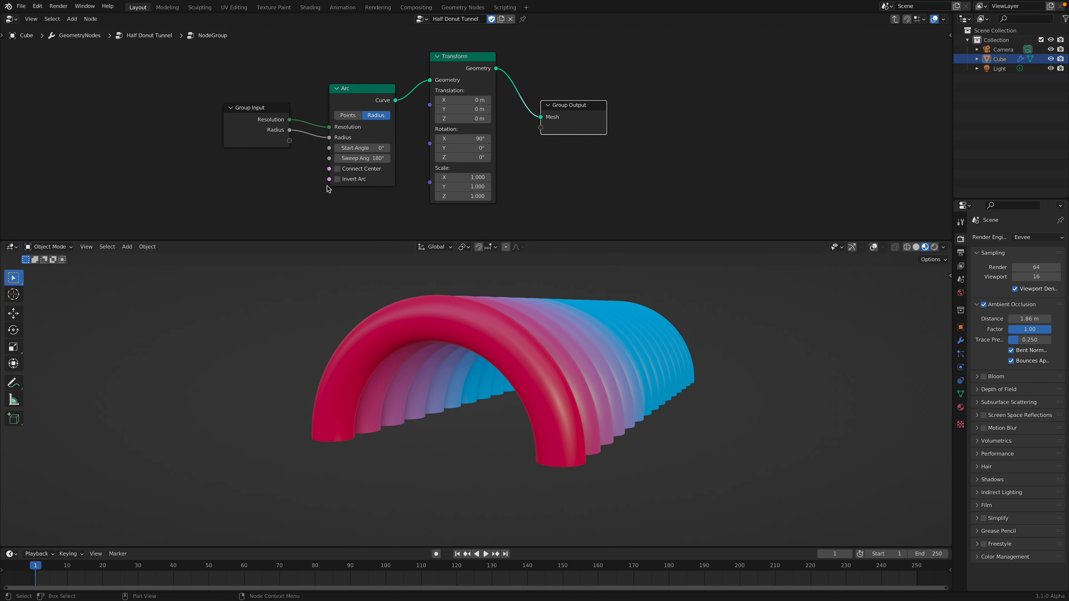
- Leave the nested node group for the Half Donut Tunnel tree and save the file
key("Tab")
key("ctrl+s")
middle_click_drag(492, 167, 455, 179)
middle_click_drag(436, 113, 468, 114)
middle_click_drag(535, 303, 544, 296)
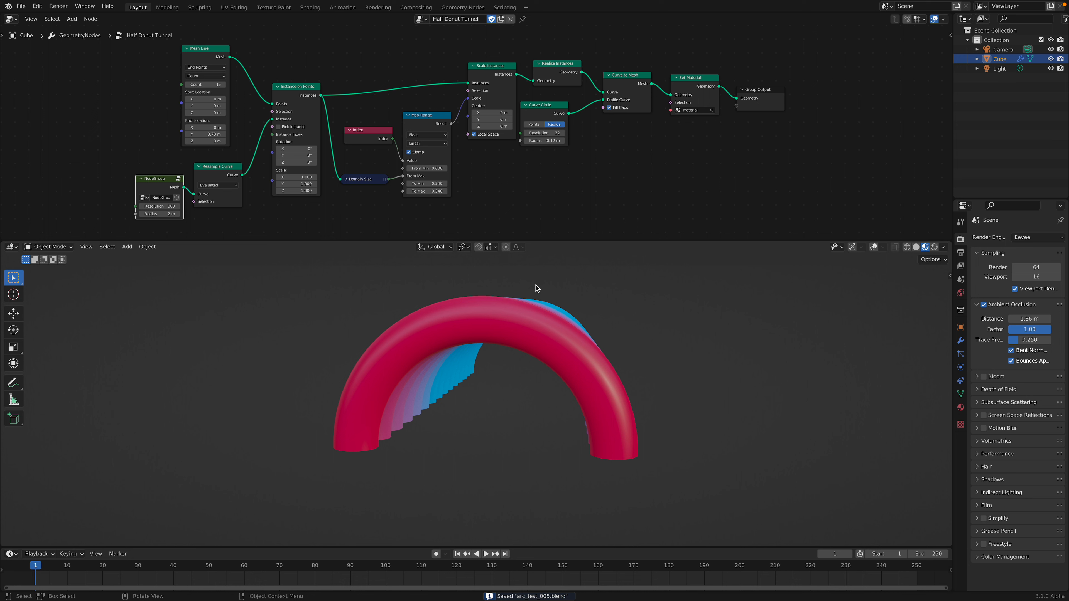
middle_click_drag(332, 116, 346, 129)
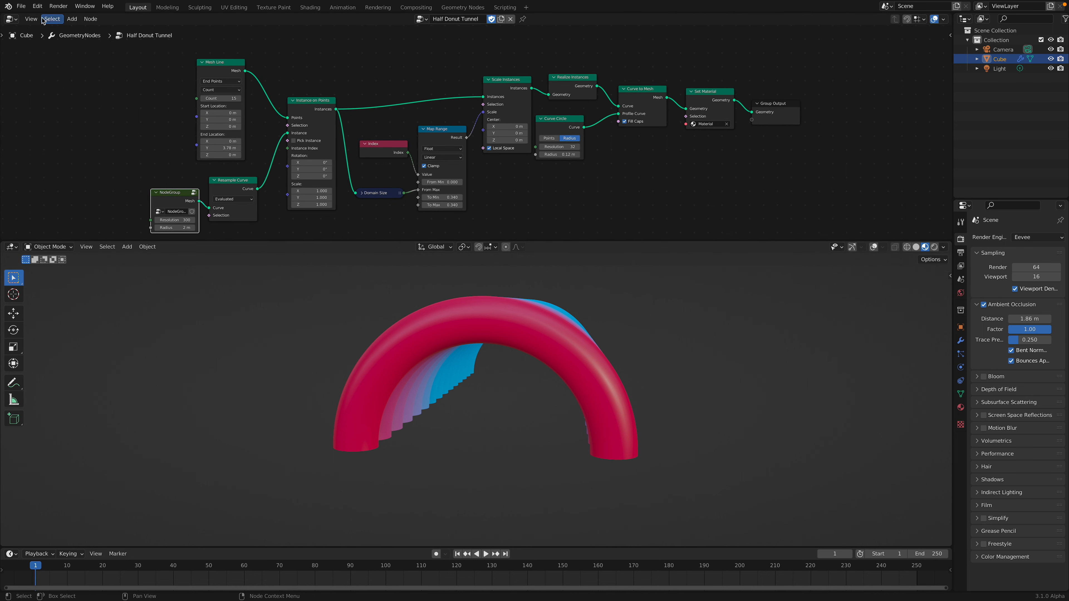
- Open the recent file arc_test_001.blend
left_click(20, 6)
mouse_move(44, 36)
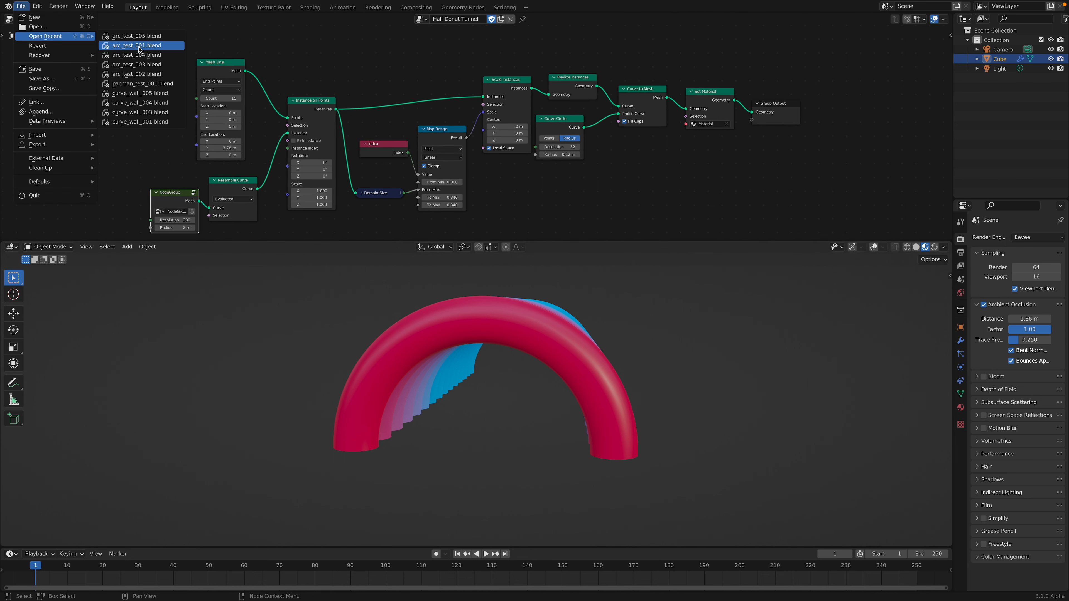
left_click(139, 47)
middle_click_drag(480, 440, 491, 404)
scroll(458, 442, "up", 3)
scroll(491, 400, "up", 2)
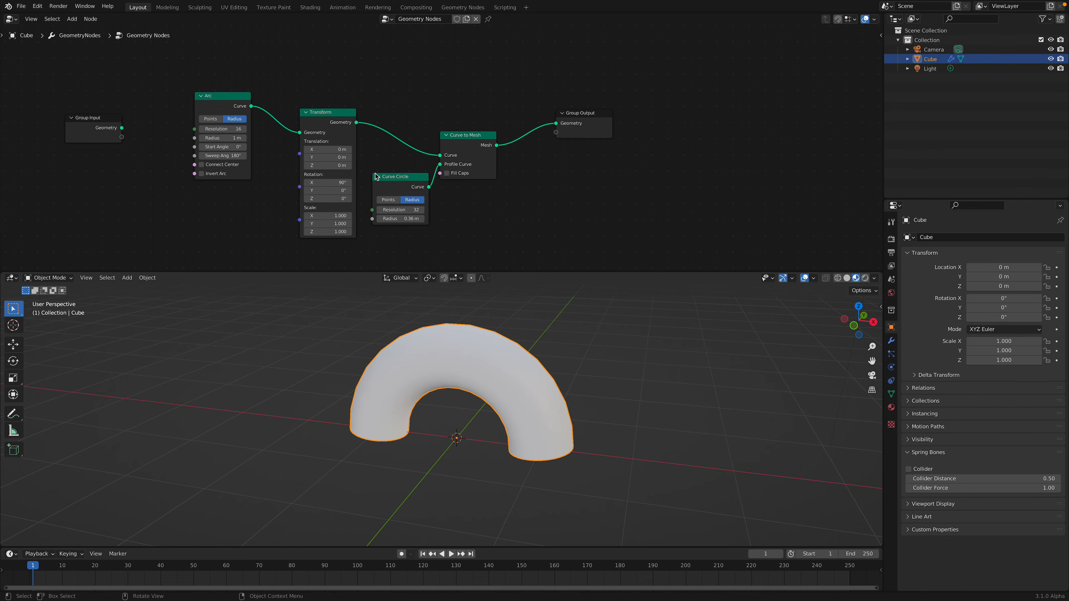
- Set the Arc node's resolution to 12
scroll(237, 108, "up", 1)
mouse_move(224, 156)
left_mouse_down()
mouse_move(234, 156)
mouse_move(187, 163)
mouse_move(237, 164)
mouse_move(226, 165)
left_mouse_up()
key("Return")
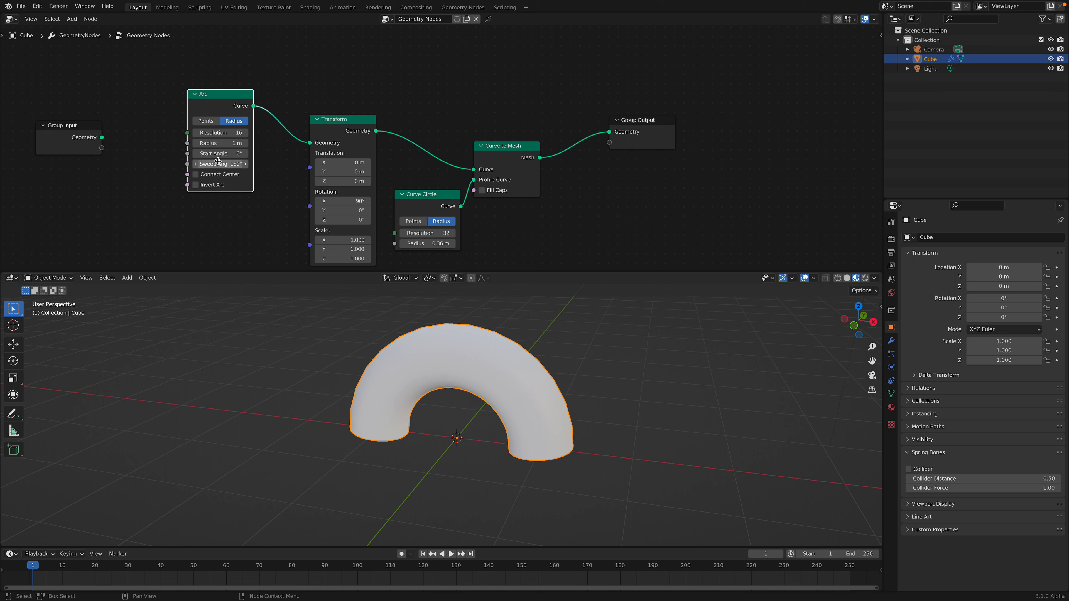
mouse_move(223, 133)
left_mouse_down()
mouse_move(198, 133)
mouse_move(230, 133)
left_mouse_up()
type("12")
key("Return")
- Move the Transform node up beside the Arc node and set its X rotation to 90°
left_click_drag(346, 124, 337, 86)
mouse_move(341, 162)
left_mouse_down()
mouse_move(370, 163)
mouse_move(334, 162)
left_mouse_up()
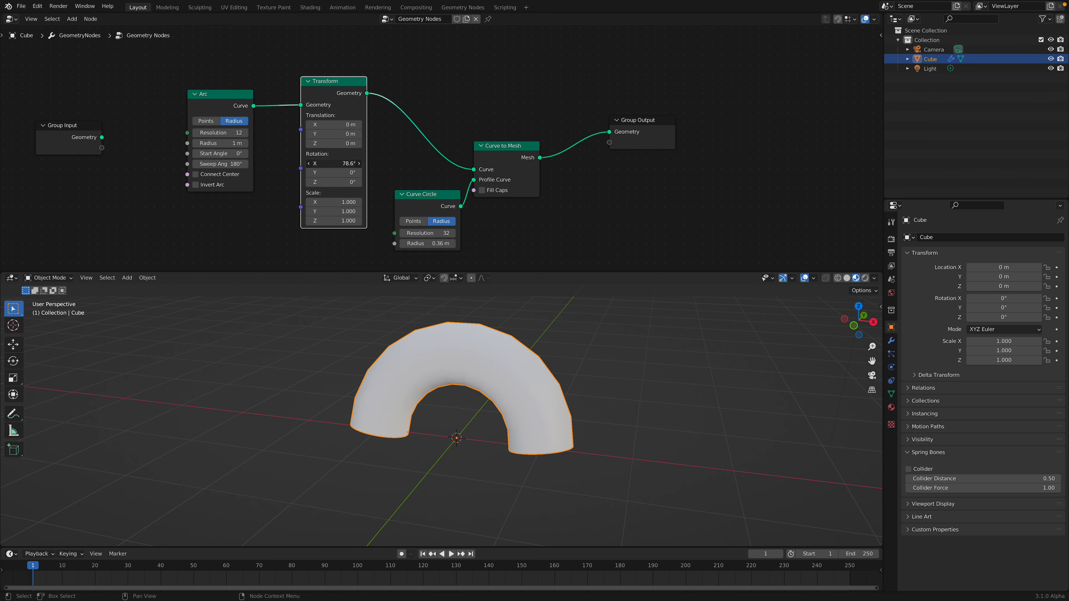
type("89")
key("Return")
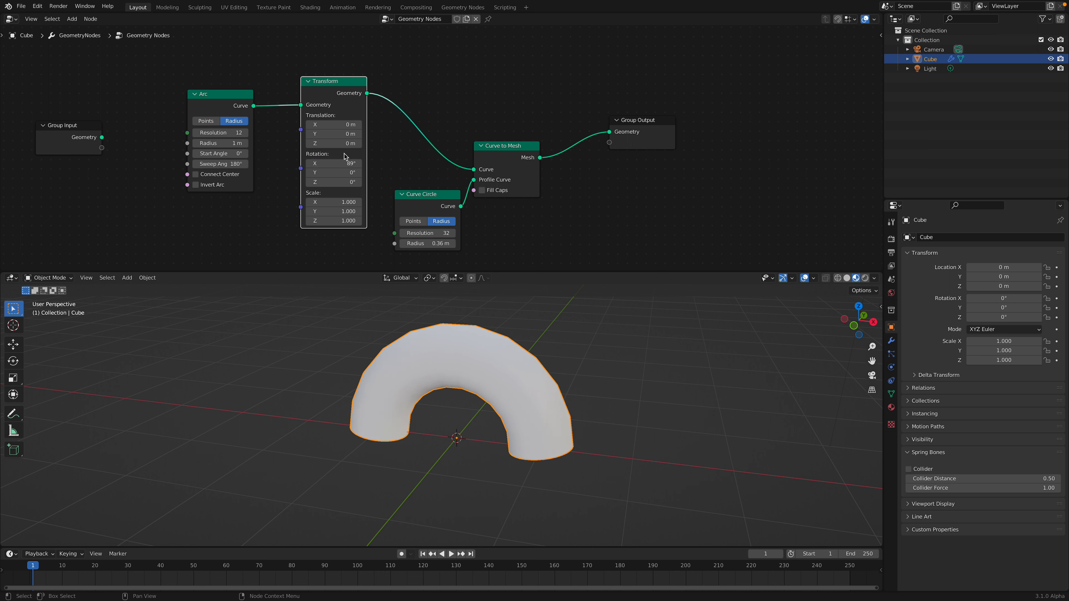
type("90")
key("Return")
- Move the Curve to Mesh node up level with the Group Output and set the Curve Circle's radius to 0.26 m
left_click_drag(494, 160, 498, 135)
mouse_move(433, 243)
left_mouse_down()
mouse_move(418, 243)
mouse_move(431, 243)
left_mouse_up()
mouse_move(521, 449)
middle_mouse_down()
mouse_move(546, 434)
mouse_move(525, 442)
middle_mouse_up()
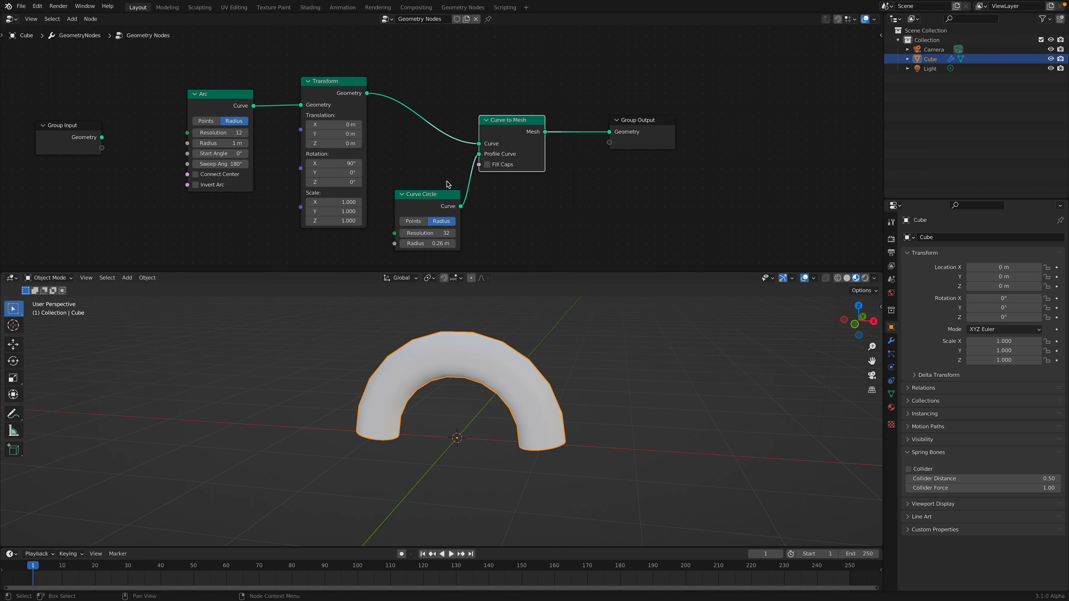
- Preview the bare arc curve by linking Transform directly to the Group Output, and reconnect Curve to Mesh
left_click_drag(422, 100, 609, 131)
middle_click_drag(608, 311, 570, 416)
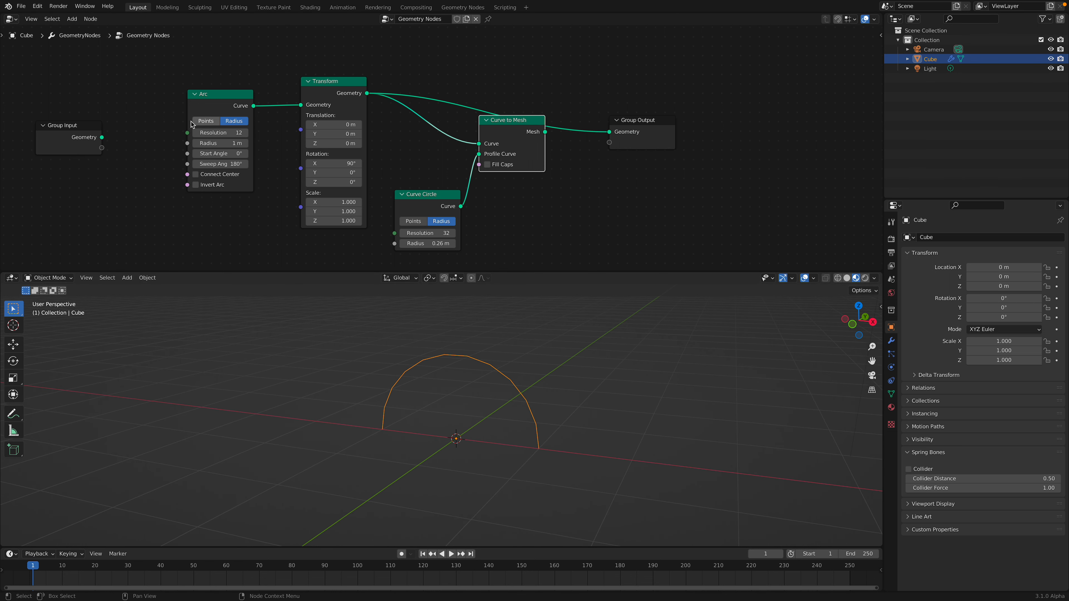
left_click_drag(253, 106, 228, 94)
left_click(23, 11)
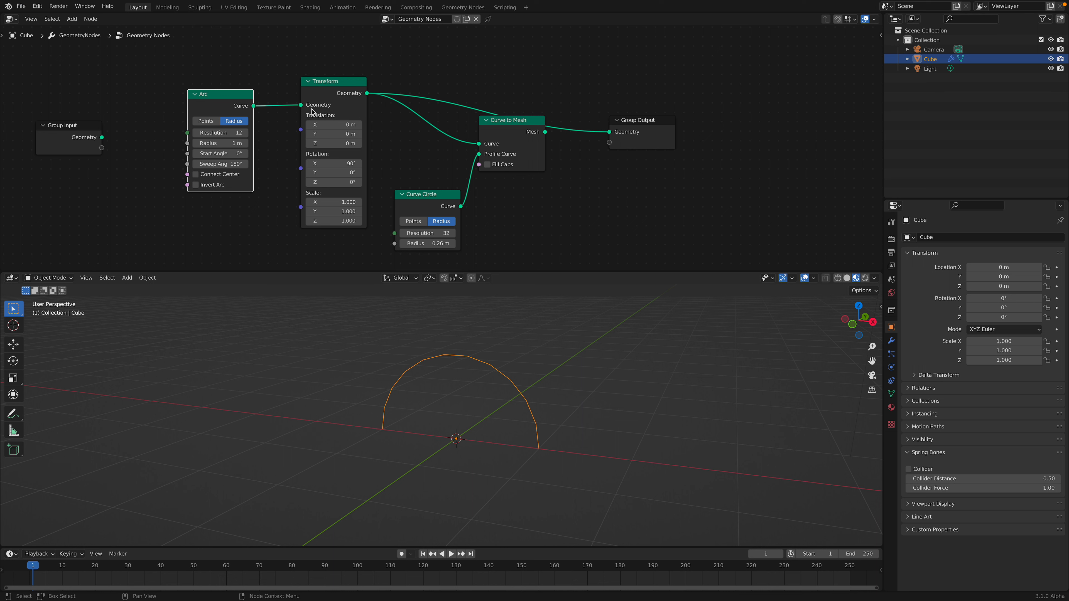
left_click_drag(545, 131, 609, 131)
- Expose the Arc node's Resolution and Radius by linking both to the Group Input
middle_click_drag(138, 164, 184, 144)
left_click_drag(155, 128, 163, 133)
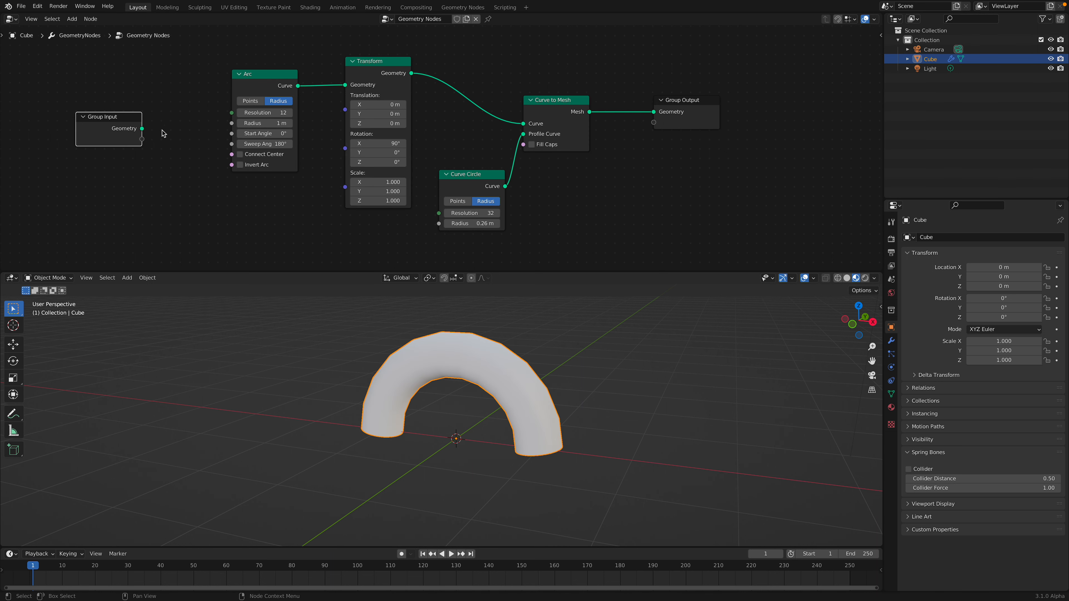
left_click_drag(233, 118, 231, 123)
middle_click_drag(484, 421, 461, 447)
scroll(462, 448, "down", 1)
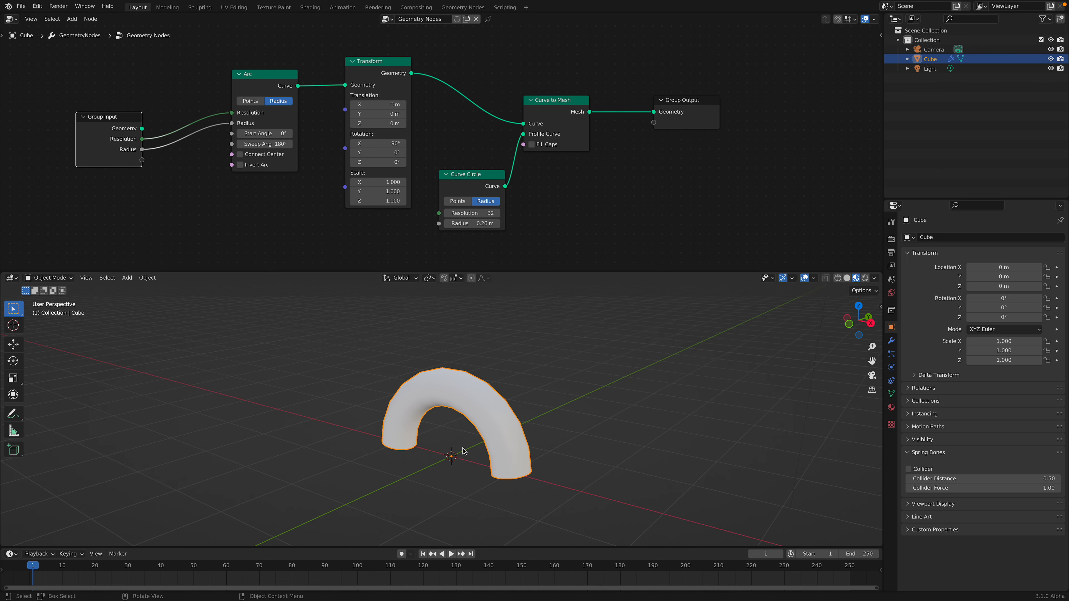
- Duplicate the arch and move the copy about 0.73 m along the Y axis
key("shift+d")
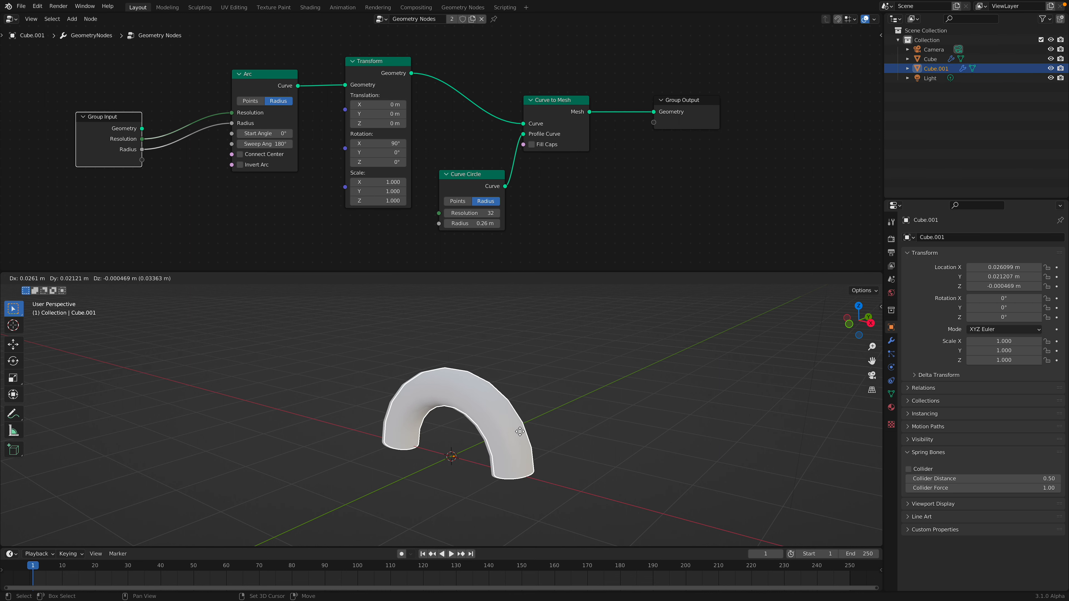
right_click(520, 431)
middle_click_drag(543, 431, 508, 438)
key("g")
key("y")
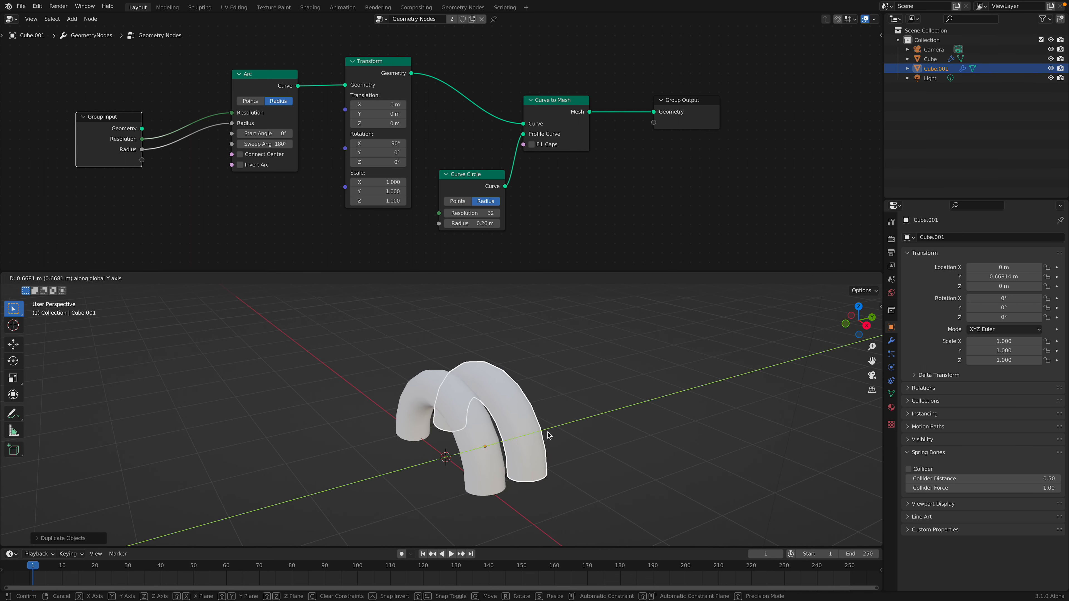
left_click(548, 435)
- Duplicate the second arch about 0.73 m further along Y and repeat that duplication four more times
key("shift+d")
key("y")
left_click(516, 428)
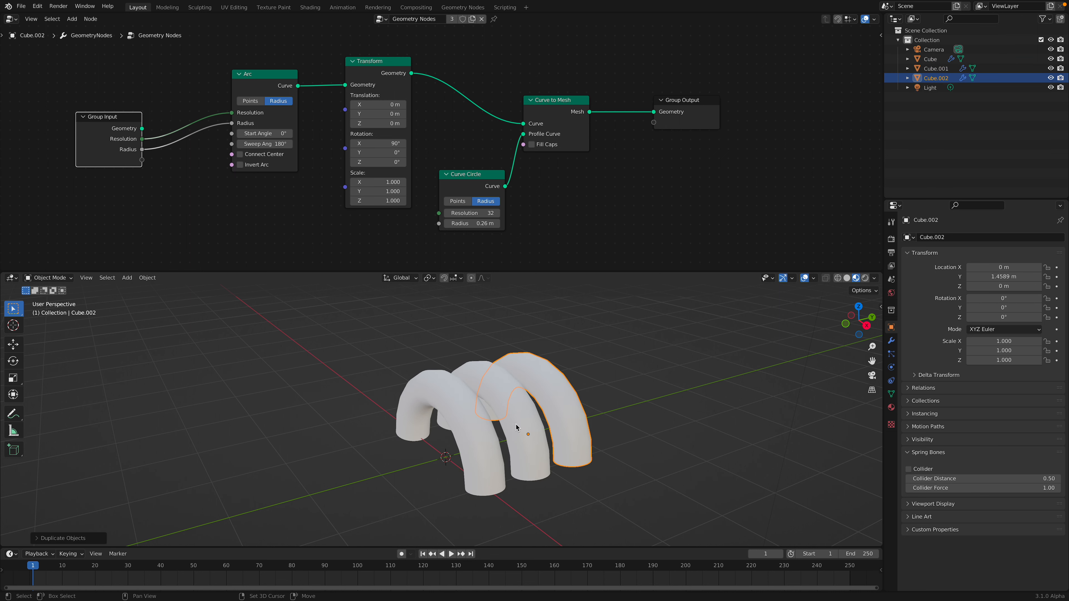
key("shift+r")
key("shift+r")
key("shift+r")
key("shift+r")
- Set the second arch's Radius input in its Geometry Nodes modifier to 1.28 m
middle_click_drag(516, 425, 525, 421)
left_click(525, 421)
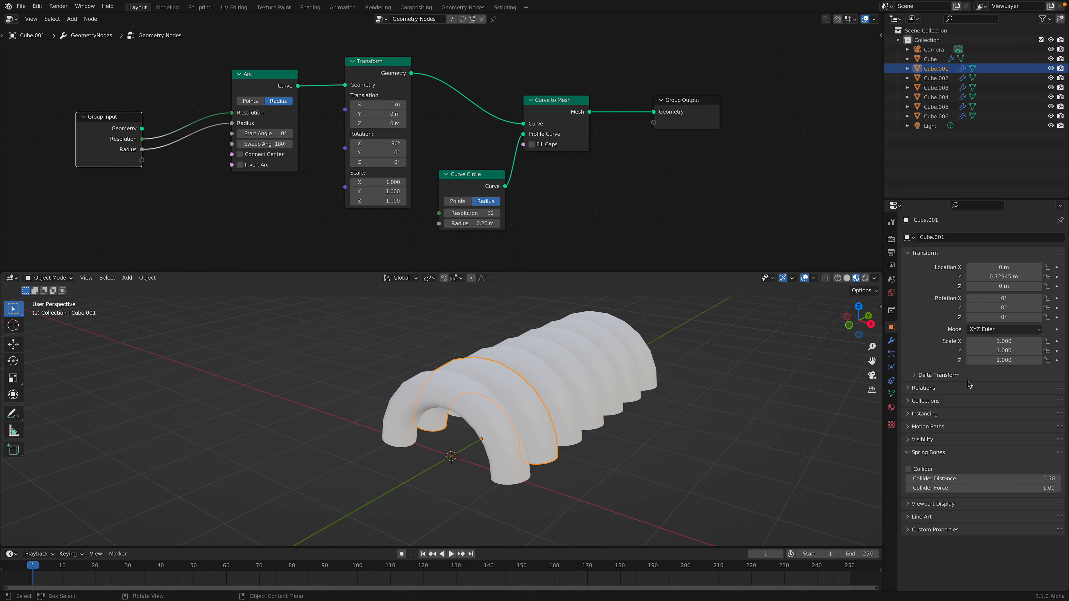
left_click(891, 340)
left_click_drag(1008, 291, 1026, 291)
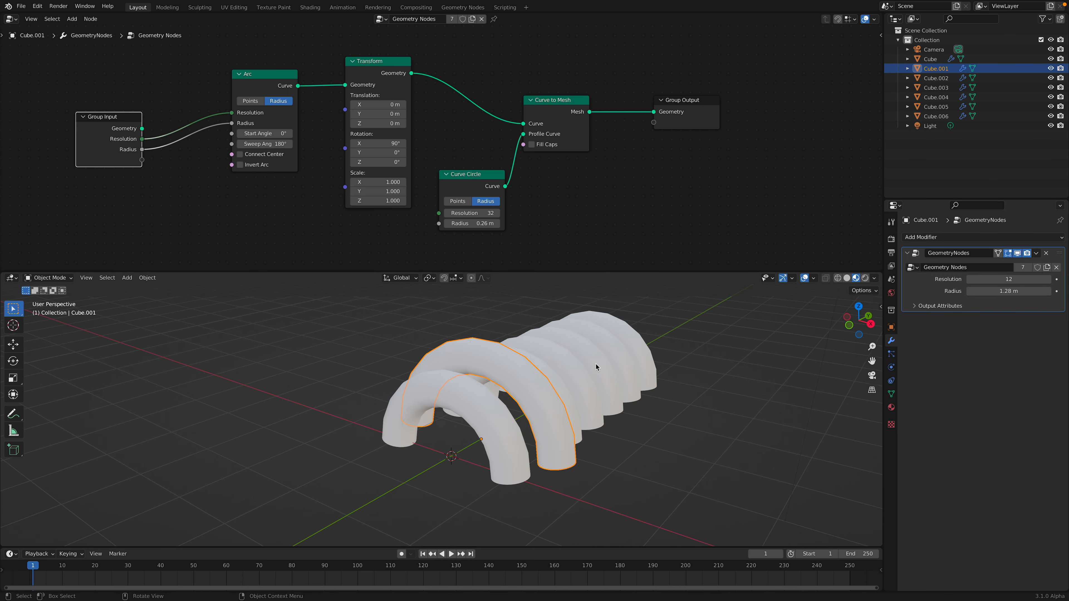
- Enlarge the modifier radius of the fourth arch and of one of the rearmost arches
left_click(566, 381)
left_click_drag(986, 294, 1029, 294)
left_click(577, 362)
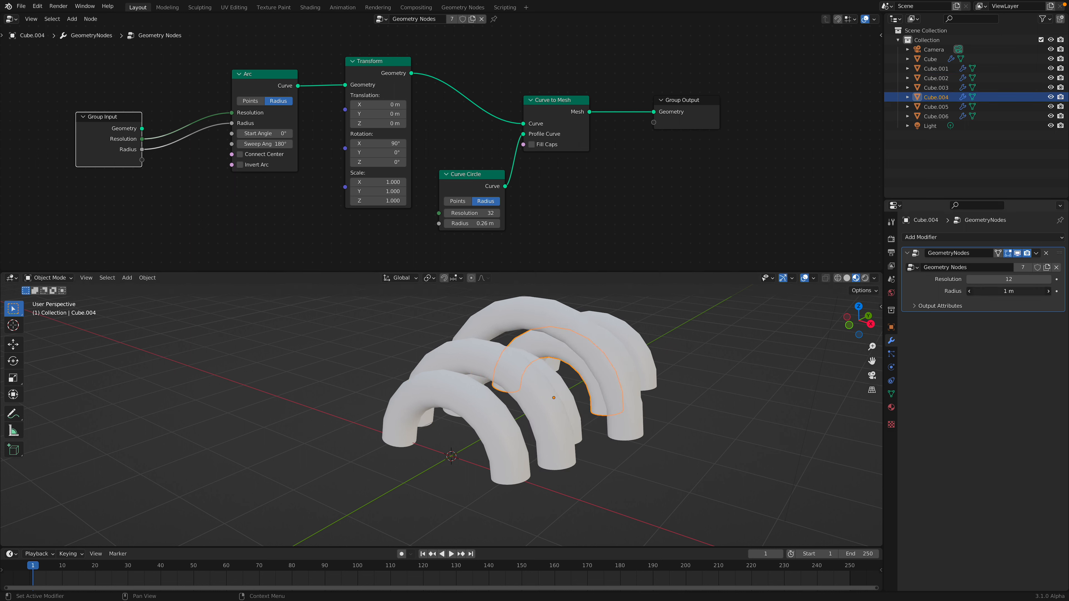
left_click(636, 338)
left_click_drag(990, 294, 1011, 293)
middle_click_drag(690, 404, 673, 381)
left_click(436, 335)
middle_click_drag(437, 335, 610, 358)
left_click(487, 395)
left_click(528, 367)
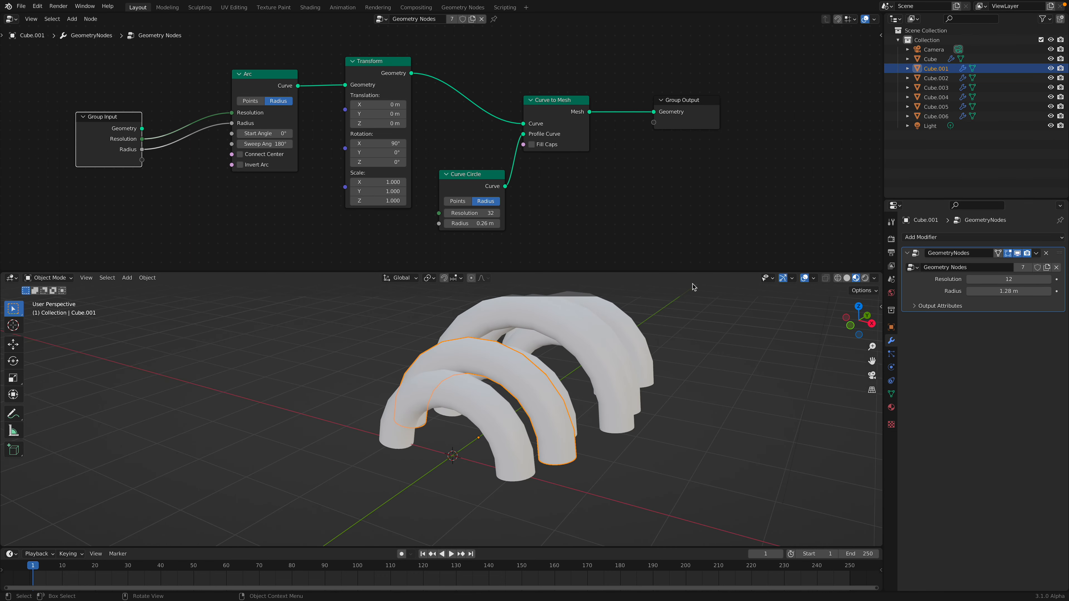
scroll(394, 200, "down", 2)
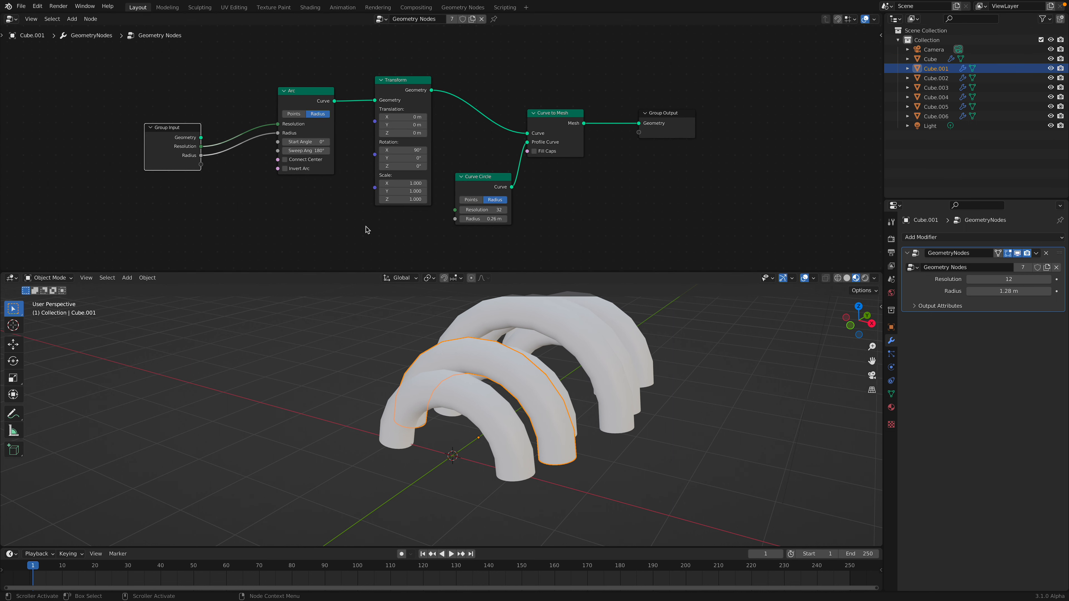
middle_click_drag(307, 126, 317, 141)
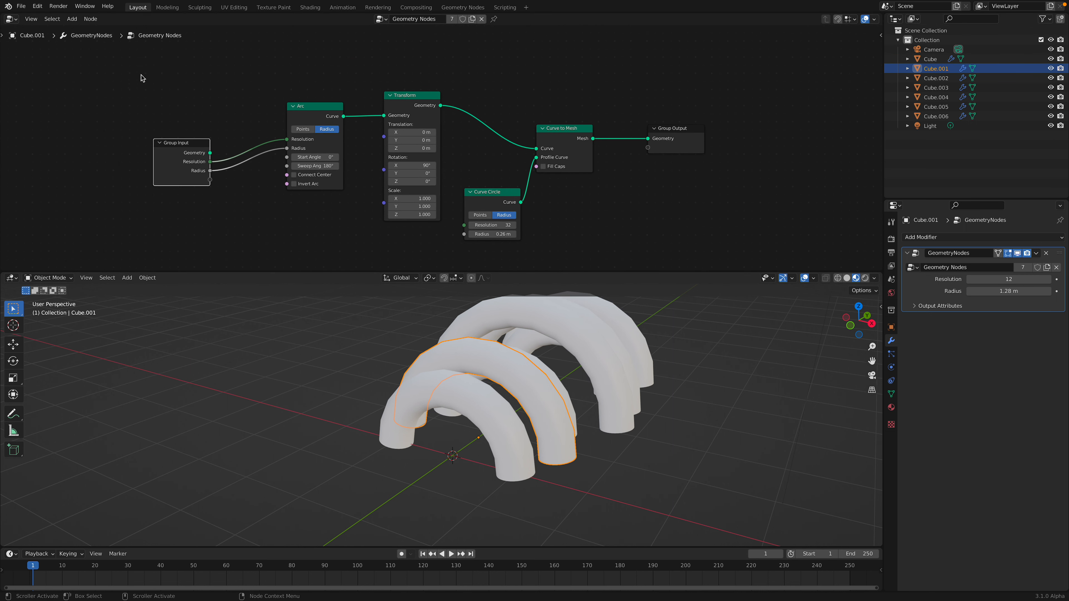
- Open the recent file arc_test_005.blend and enlarge the node editor to fit the whole node tree
left_click(21, 8)
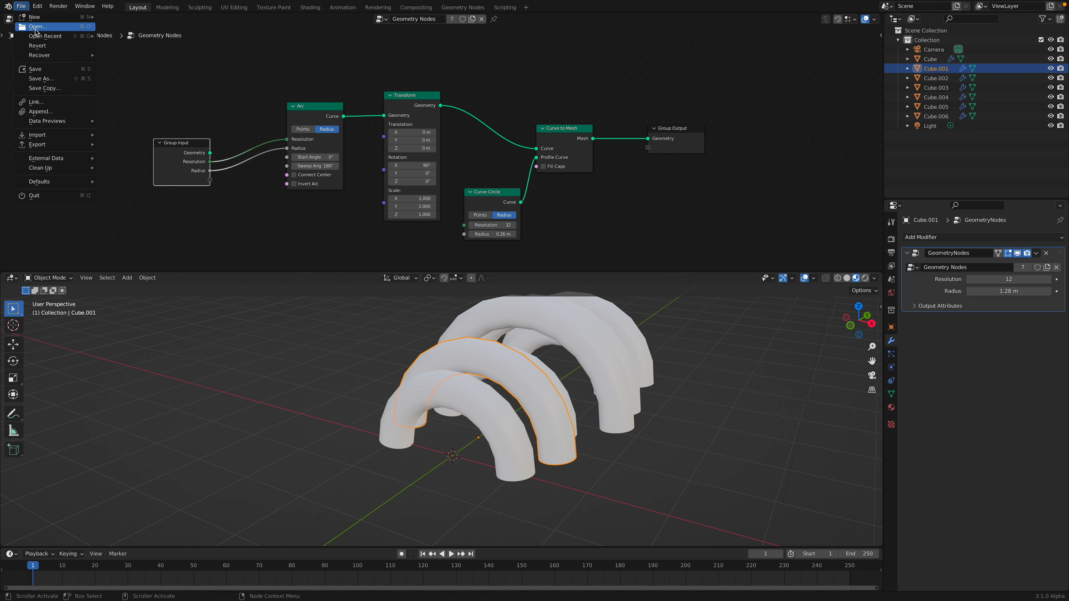
mouse_move(39, 37)
left_click(129, 46)
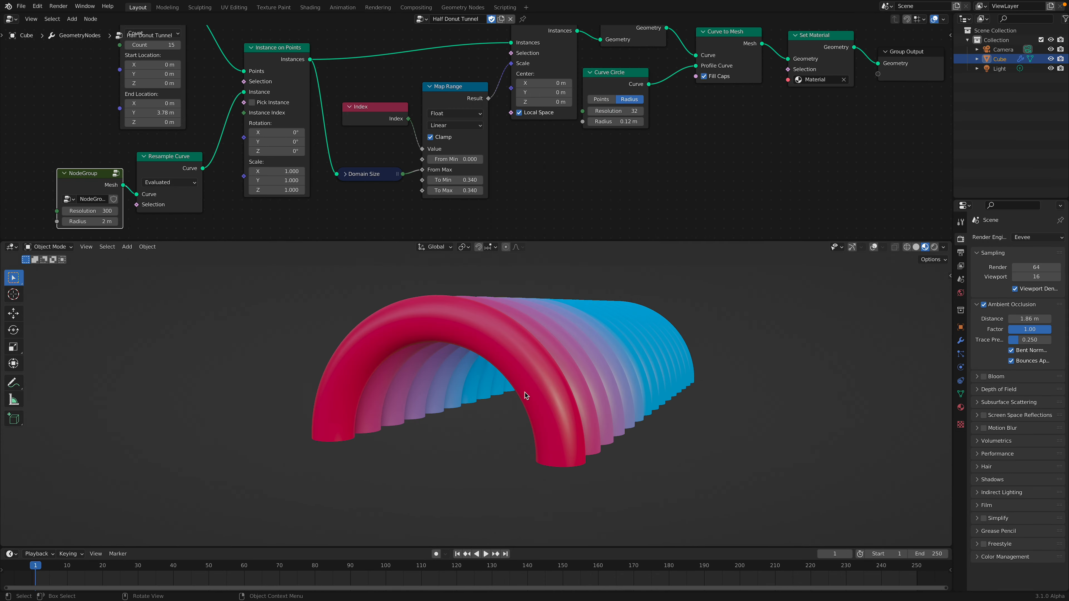
mouse_move(525, 391)
middle_mouse_down()
mouse_move(549, 400)
mouse_move(507, 397)
middle_mouse_up()
left_click_drag(560, 245, 560, 331)
key("Home")
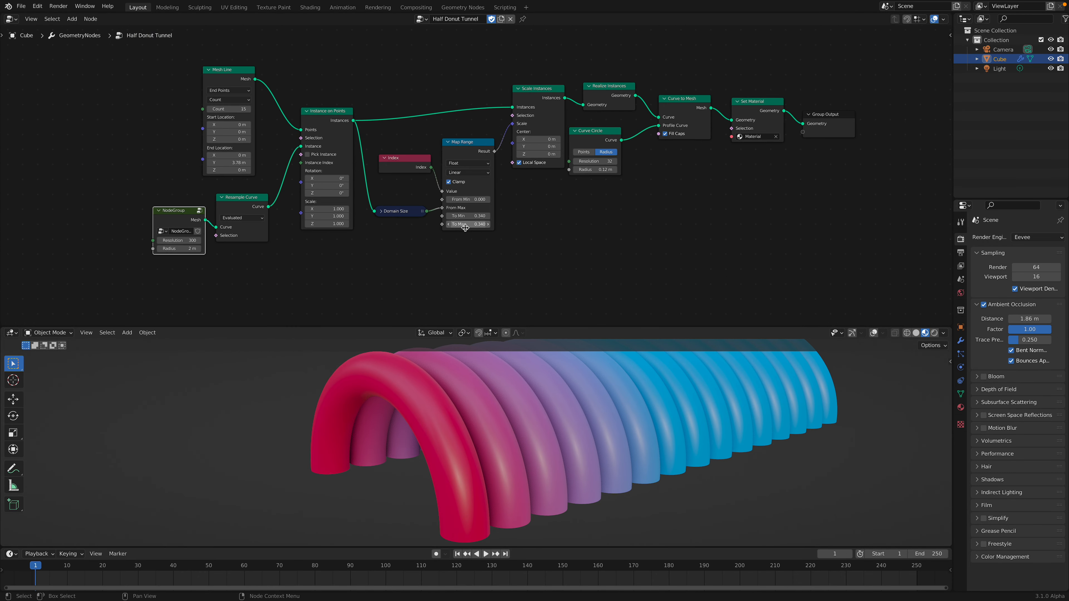
- Move the Mesh Line node slightly closer to Instance on Points and shrink the node editor to enlarge the 3D viewport
left_click_drag(209, 71, 216, 63)
left_click(299, 107)
middle_click_drag(457, 391, 501, 397)
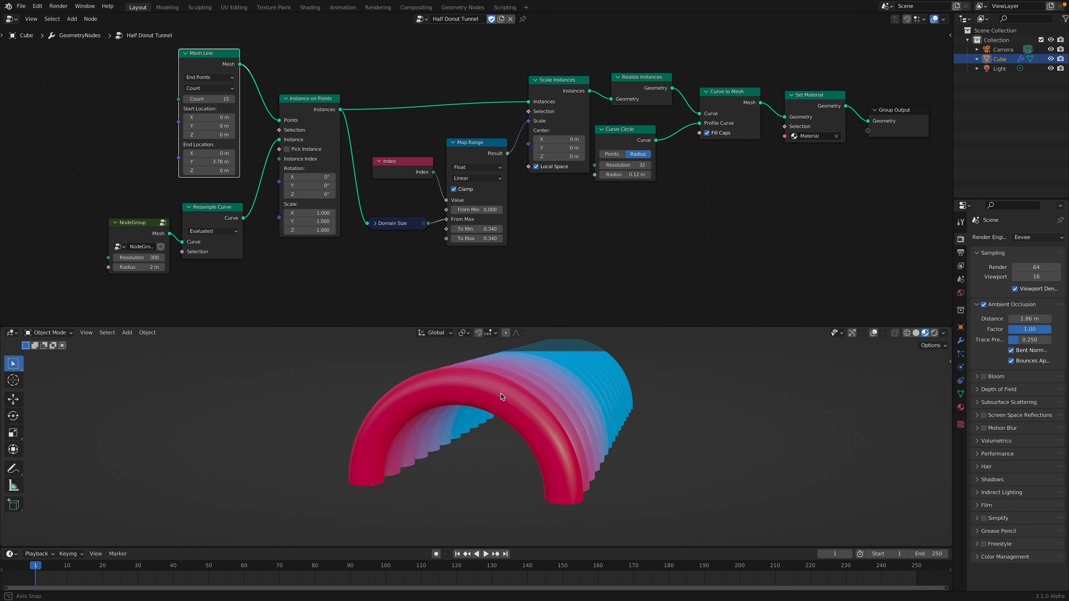
left_click_drag(532, 327, 533, 241)
middle_click_drag(567, 343, 455, 351)
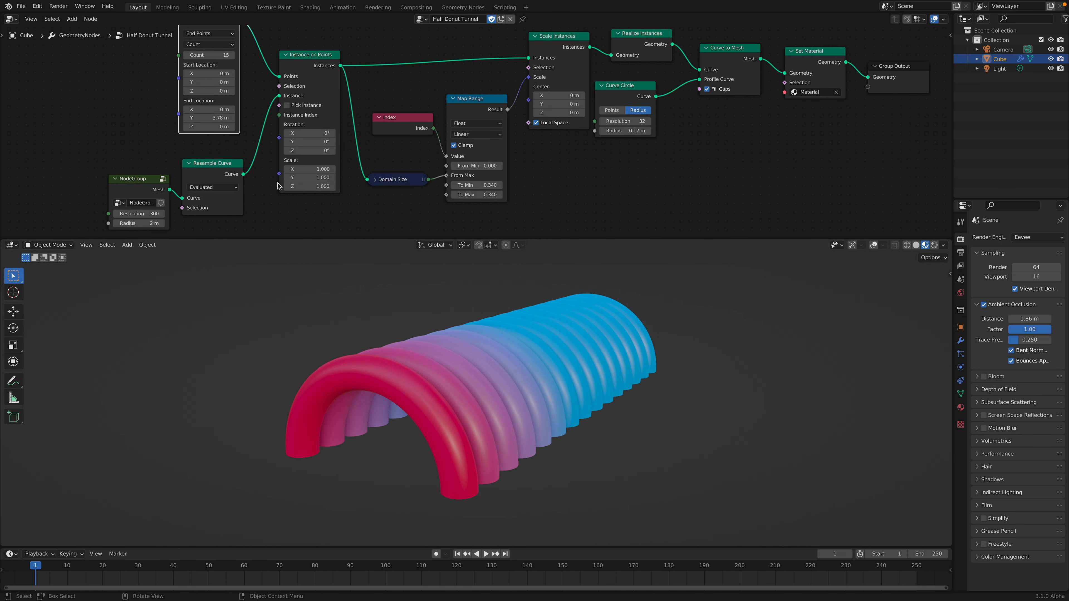
middle_click_drag(220, 162, 221, 182)
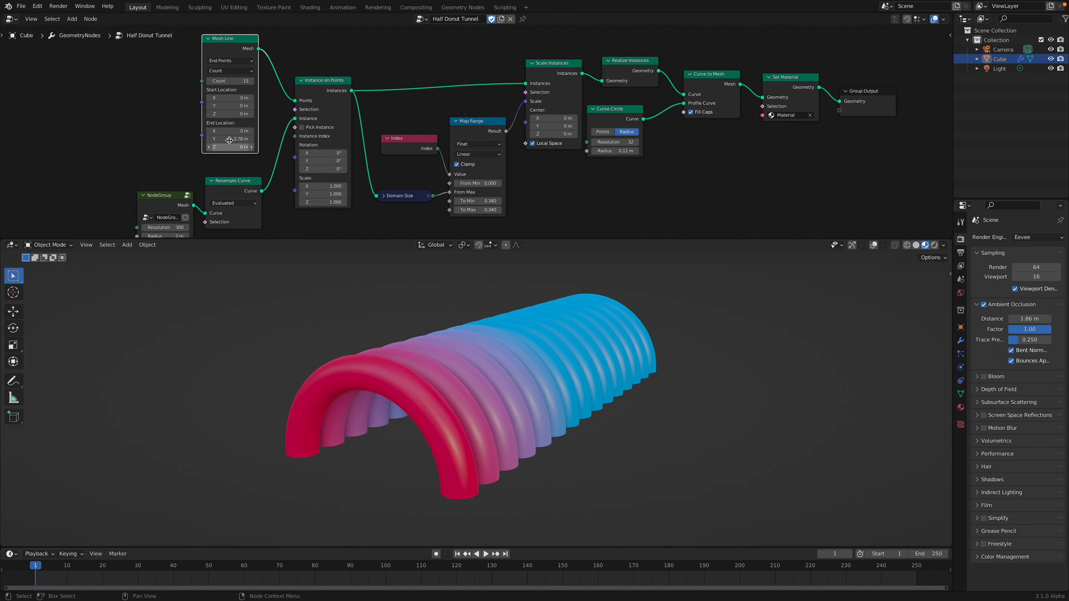
- View the tunnel in Solid shading and return to Material Preview
left_click(918, 245)
mouse_move(725, 334)
middle_mouse_down()
mouse_move(644, 389)
mouse_move(692, 396)
mouse_move(845, 289)
middle_mouse_up()
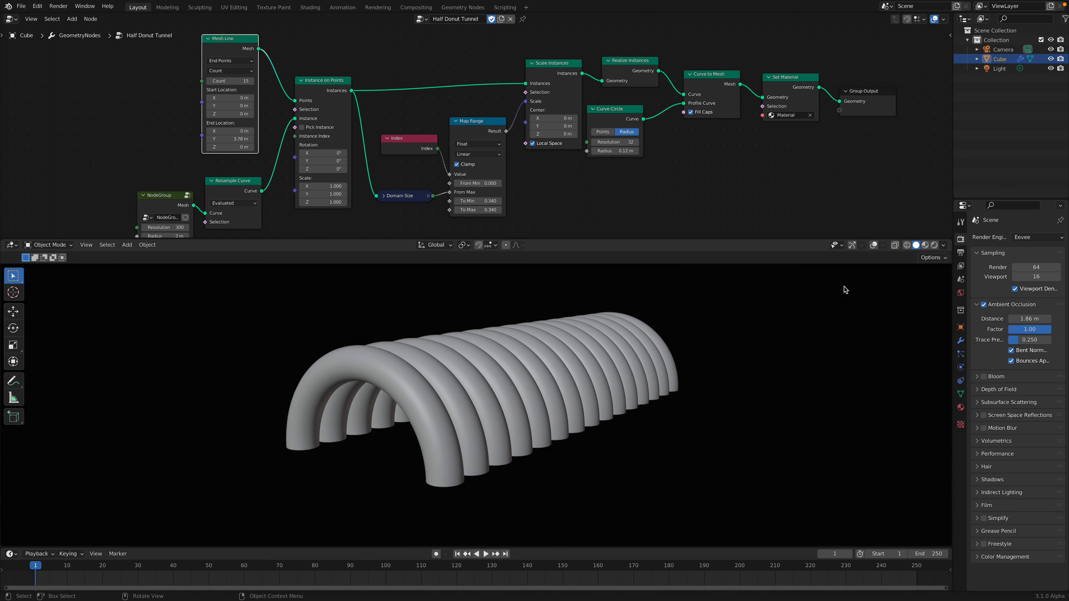
left_click(925, 245)
- Set the Mesh Line's end location Y to 3.58 m and move the tunnel in the negative Y direction
mouse_move(228, 136)
left_mouse_down()
mouse_move(328, 136)
mouse_move(226, 136)
left_mouse_up()
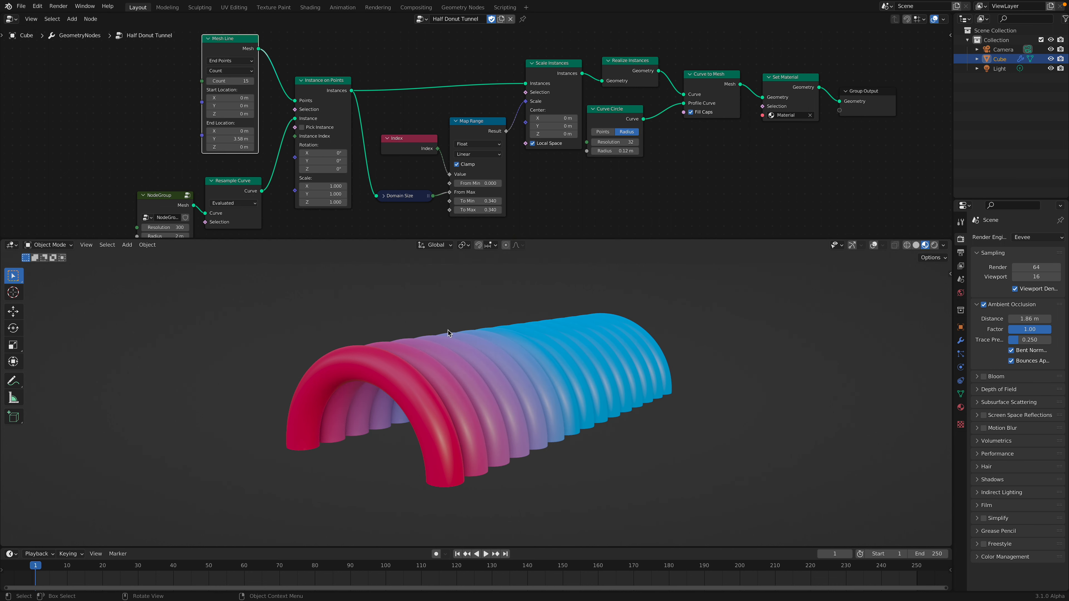
middle_click_drag(448, 330, 481, 387)
key("g")
key("y")
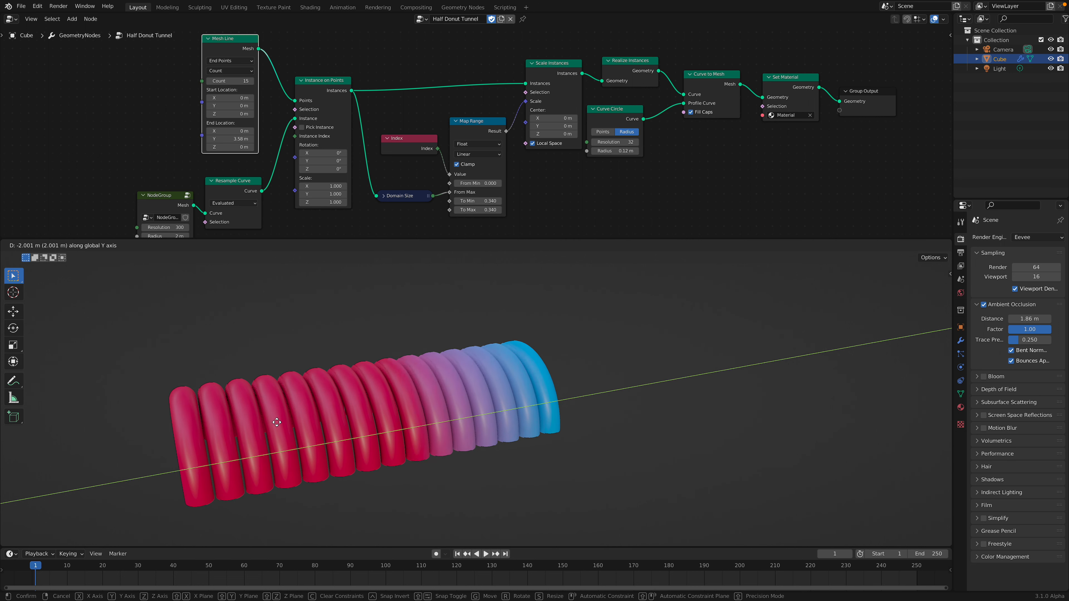
left_click(406, 414)
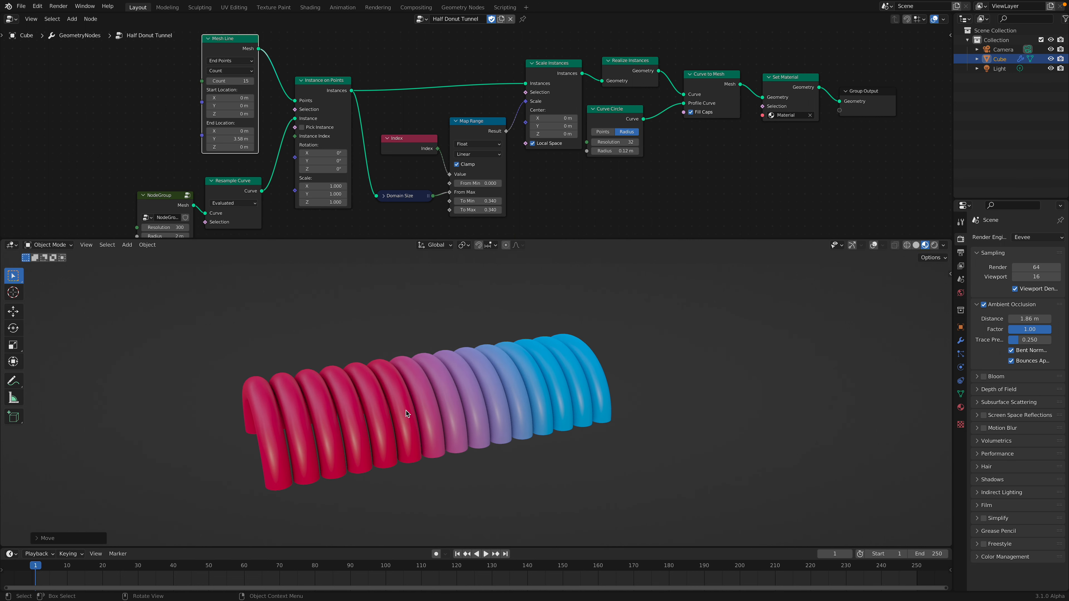
mouse_move(428, 390)
middle_mouse_down()
mouse_move(417, 401)
mouse_move(428, 405)
middle_mouse_up()
scroll(417, 401, "down", 2)
key("r")
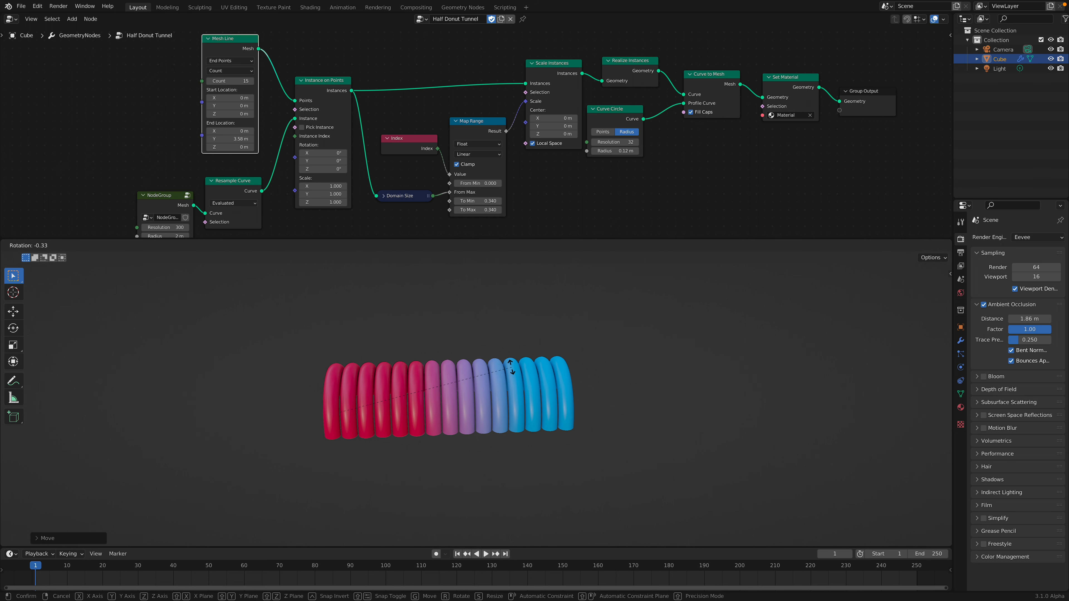
key("r")
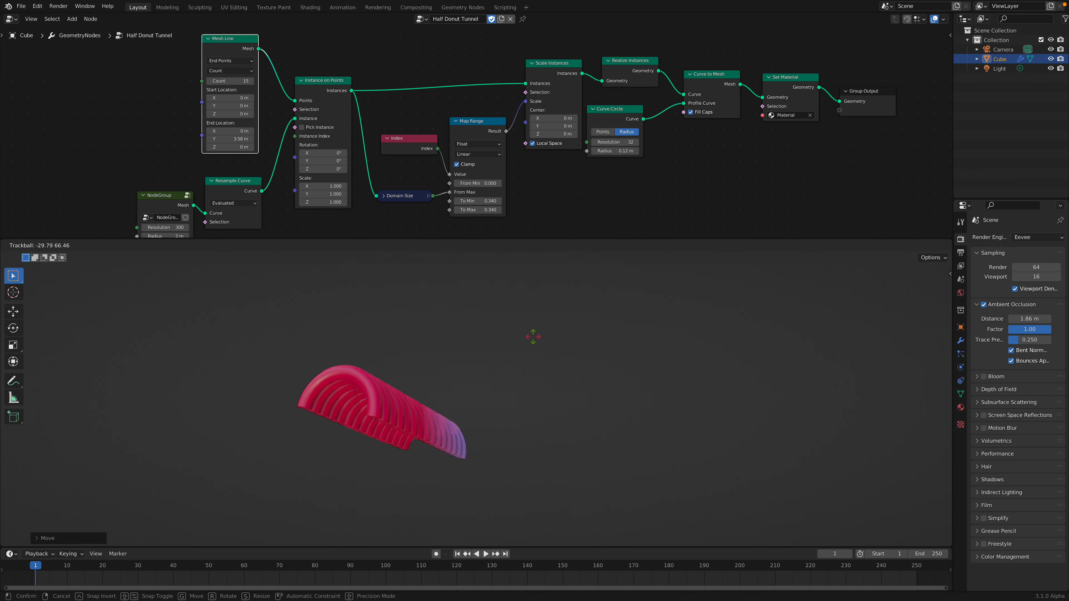
key("Escape")
middle_click_drag(521, 368, 430, 340)
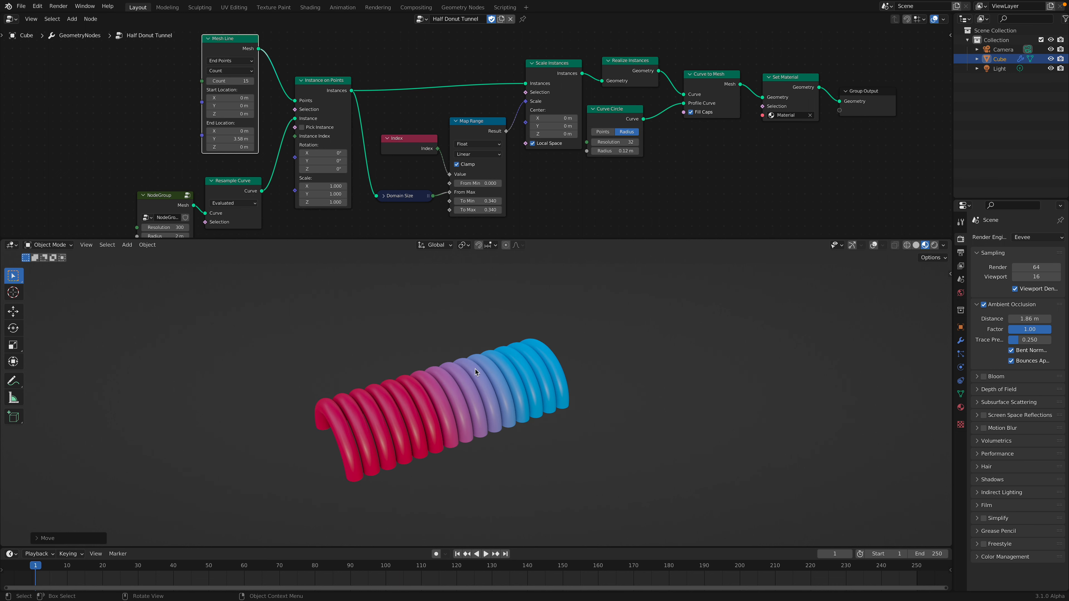
- Reset the tunnel object's Y location to 0 m
middle_click_drag(475, 368, 493, 363)
left_click(949, 273)
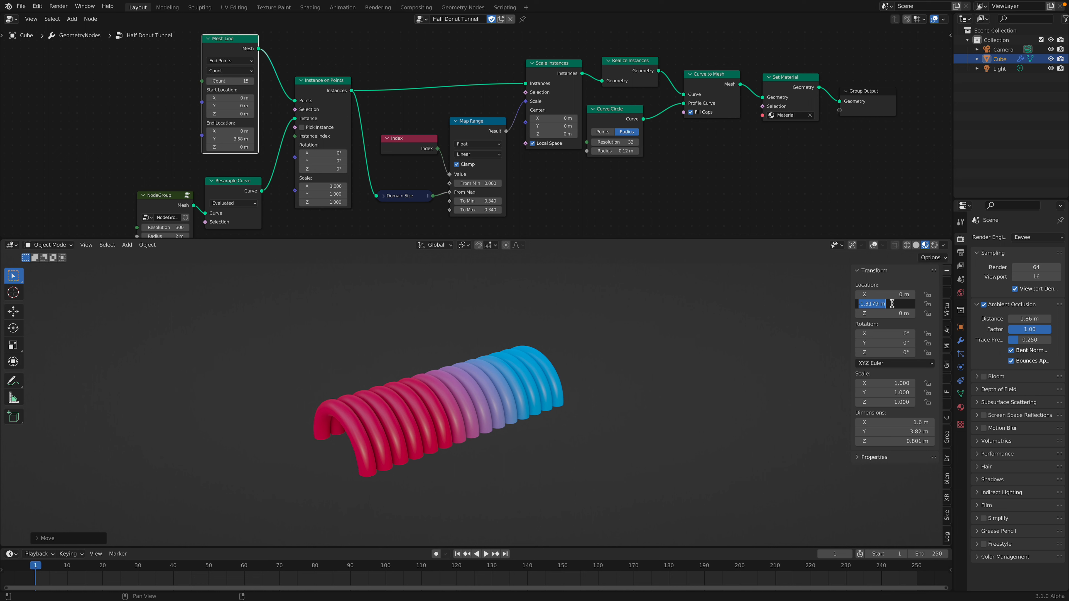
key("Return")
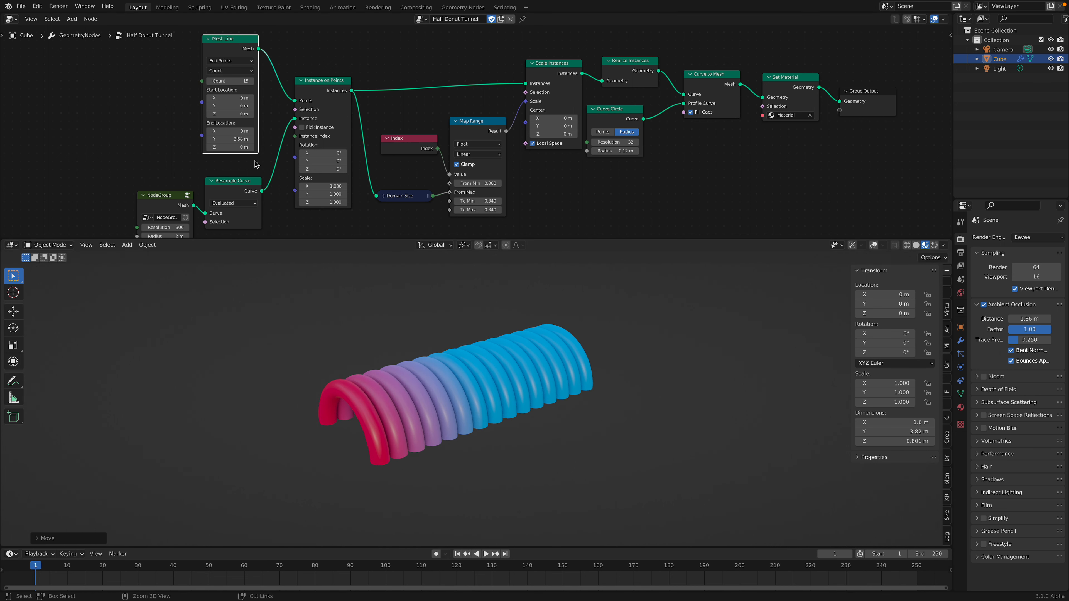
- Set the Mesh Line's end location Y to 5 m
left_click_drag(230, 139, 272, 139)
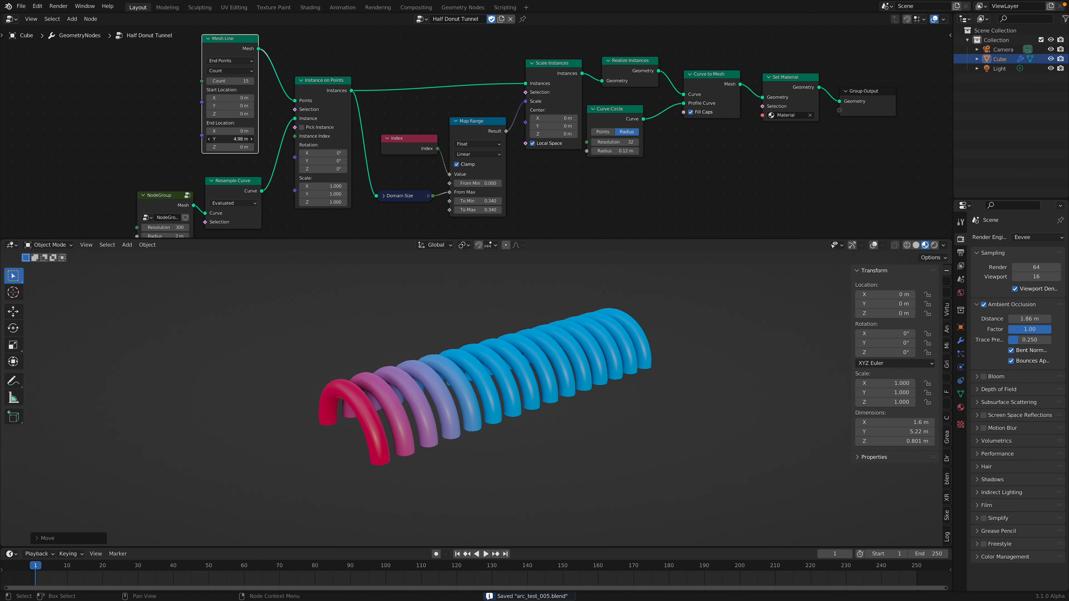
type("5")
key("Return")
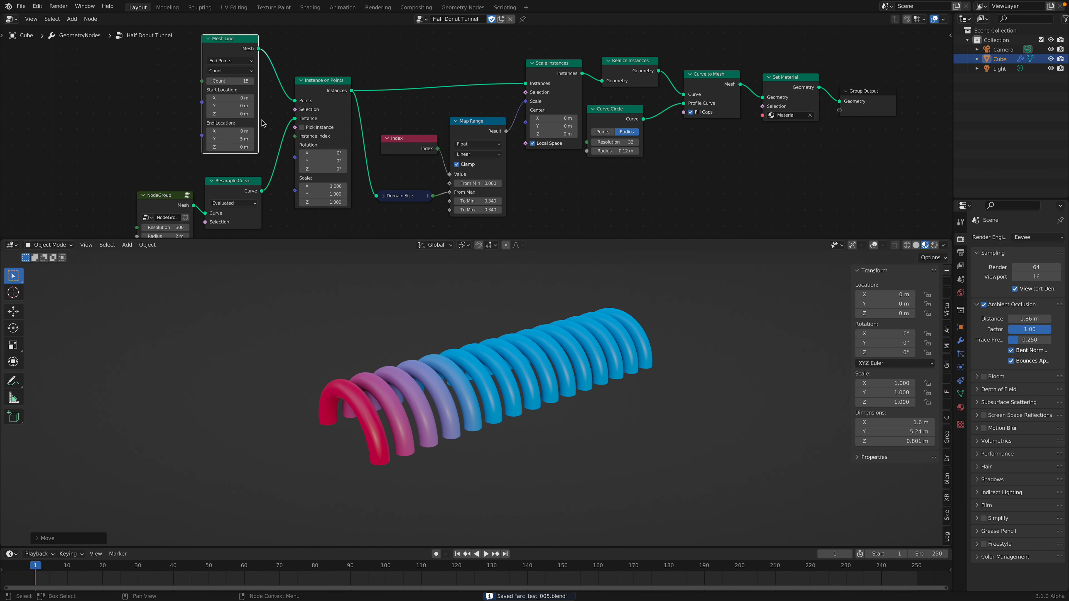
- Set the Mesh Line's end location Y to 4 m
mouse_move(224, 82)
left_mouse_down()
mouse_move(244, 81)
mouse_move(213, 82)
mouse_move(224, 82)
left_mouse_up()
mouse_move(442, 363)
middle_mouse_down()
mouse_move(496, 337)
mouse_move(456, 350)
middle_mouse_up()
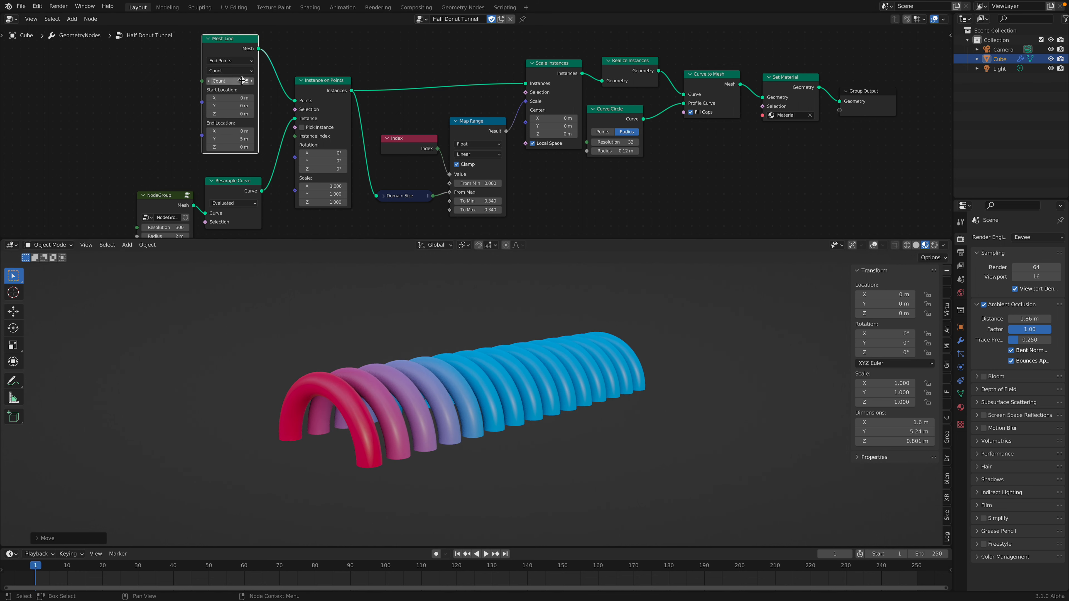
left_click(231, 61)
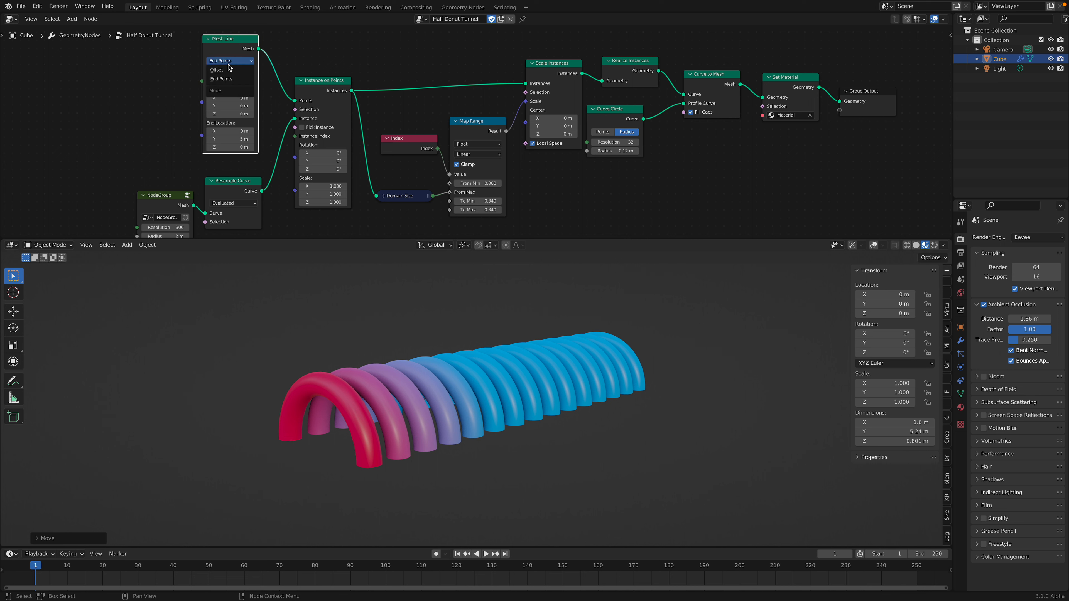
mouse_move(238, 138)
left_mouse_down()
mouse_move(286, 138)
mouse_move(232, 138)
left_mouse_up()
middle_click_drag(263, 141, 272, 134)
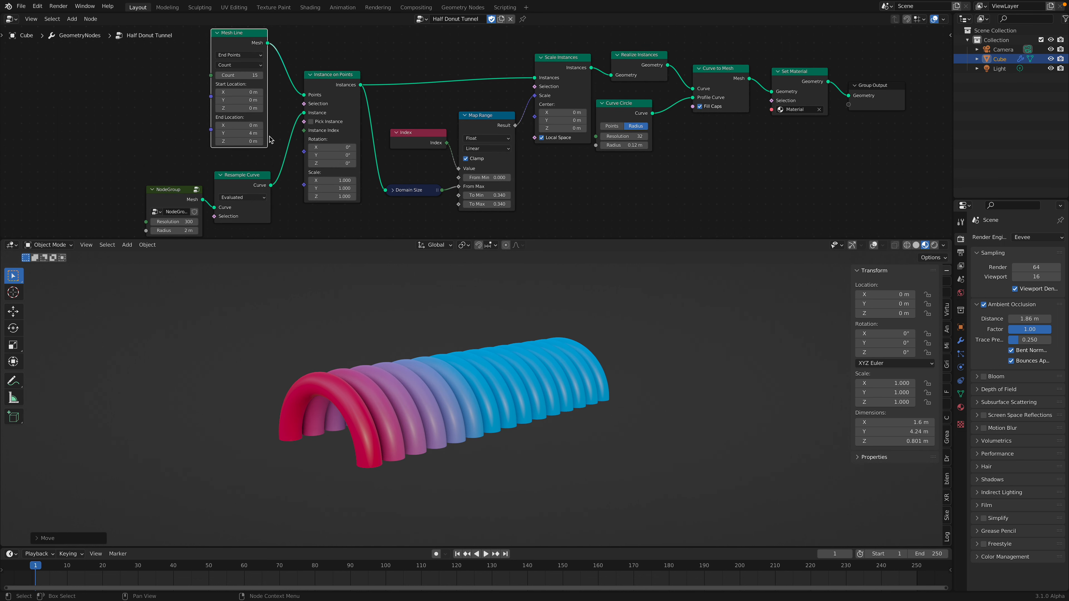
- Slightly adjust the positions of the Instance on Points and Mesh Line nodes in the node tree
left_click_drag(335, 86, 324, 91)
left_click_drag(241, 41, 232, 45)
left_click_drag(314, 82, 315, 76)
middle_click_drag(313, 95, 359, 54)
left_click_drag(230, 146, 222, 135)
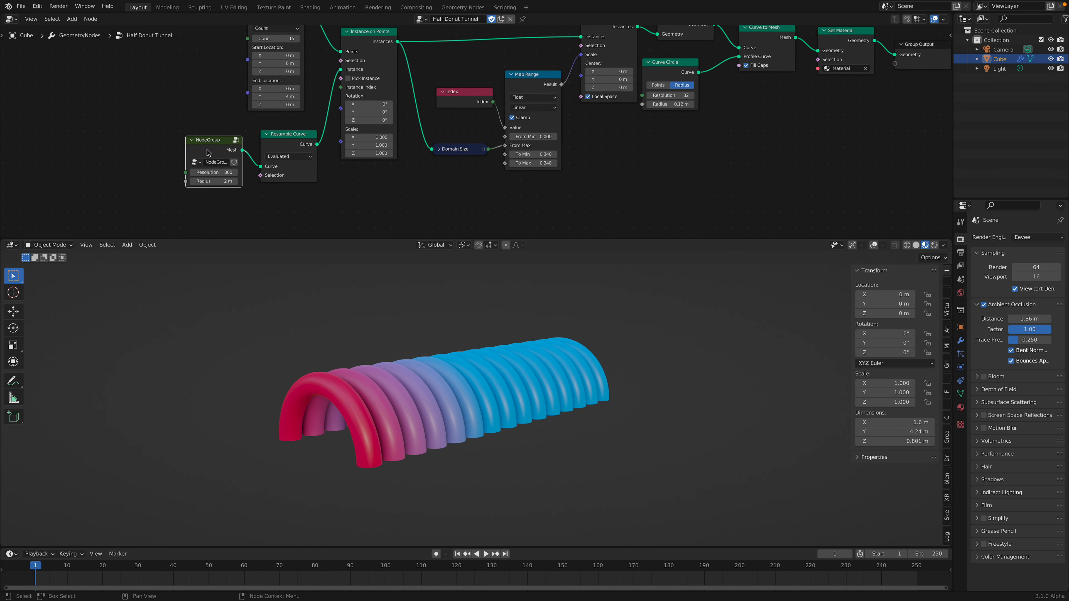
- Inside the NodeGroup, set the Arc node's sweep angle to 180°, return to the main tree and save the file
key("Tab")
scroll(357, 92, "up", 4)
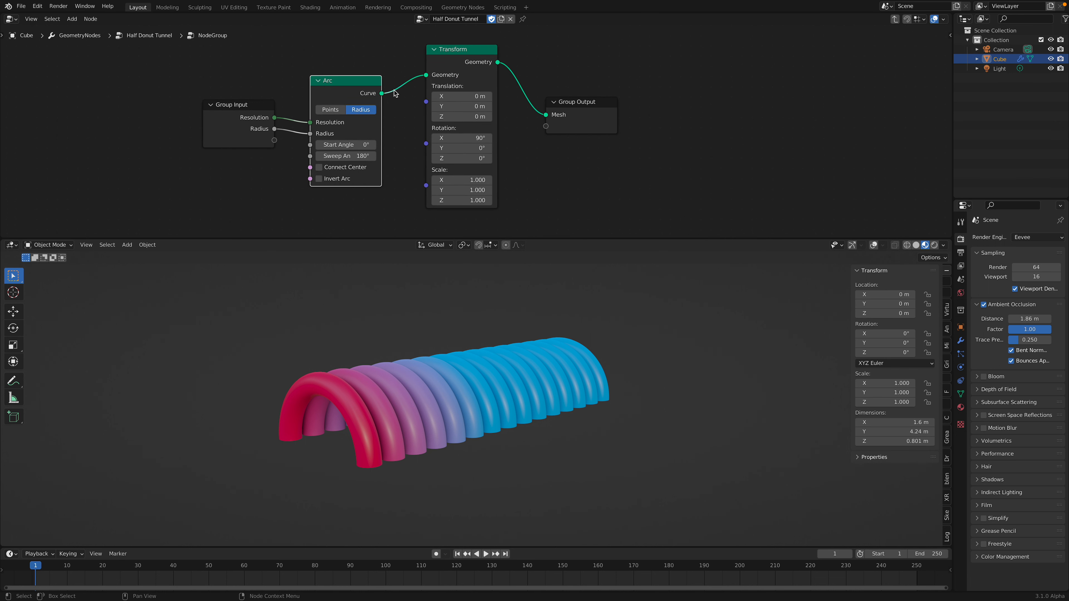
mouse_move(348, 156)
left_mouse_down()
mouse_move(323, 156)
mouse_move(345, 156)
left_mouse_up()
left_click(349, 156)
type("180")
key("Return")
key("Tab")
key("ctrl+s")
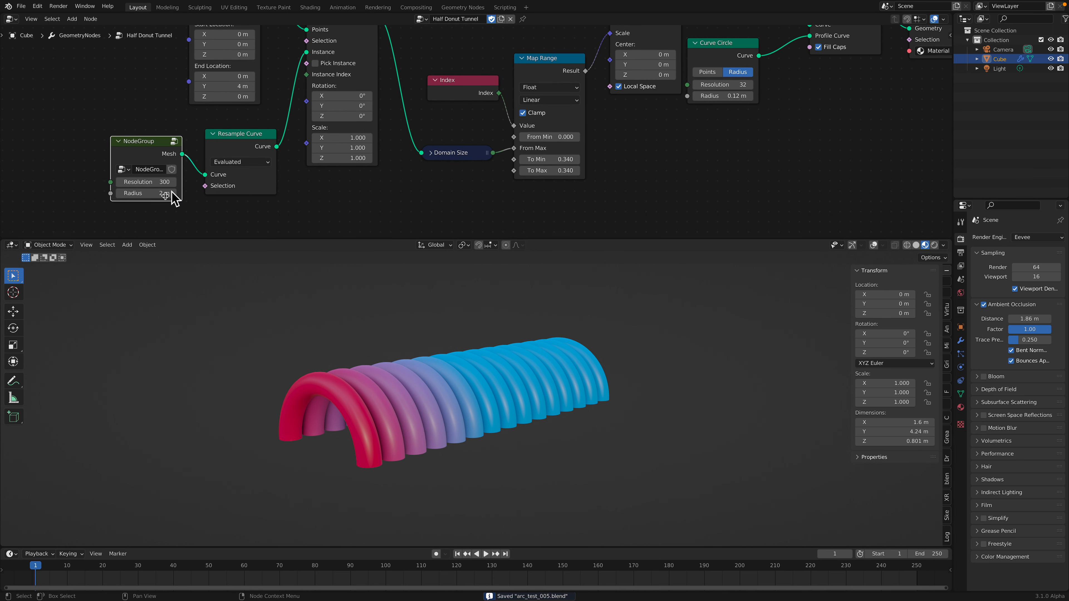
- Try low Resolution values on the NodeGroup, such as 2, to test their effect on the arches
scroll(172, 190, "left", 3, "ctrl")
left_click_drag(198, 180, 206, 179)
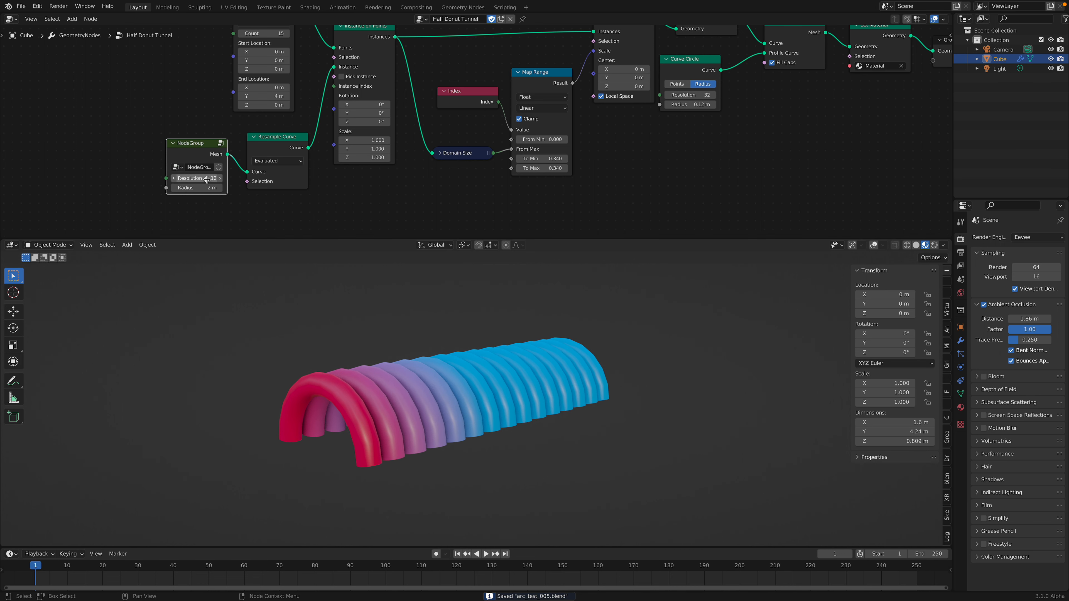
type("2")
key("Return")
key("Escape")
left_click(221, 180)
left_click(221, 181)
left_click(221, 181)
middle_click_drag(442, 392, 544, 379)
- Set the NodeGroup's Resolution to 50, turn on viewport overlays and view the tunnel straight from the back
mouse_move(209, 177)
left_mouse_down()
mouse_move(257, 178)
mouse_move(214, 178)
left_mouse_up()
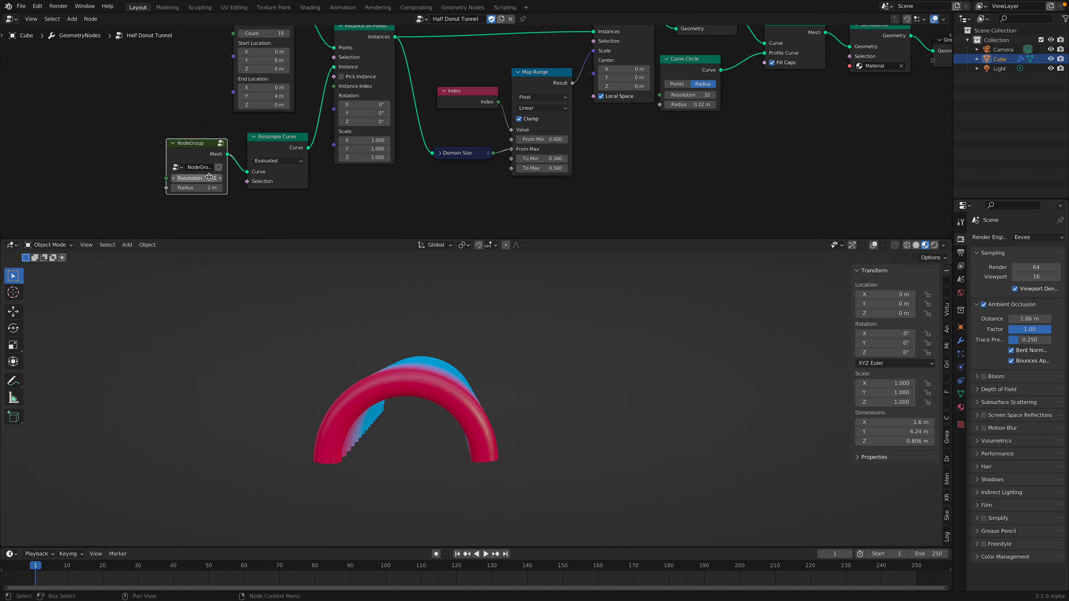
type("50")
key("Return")
left_click(874, 247)
left_click(825, 288)
scroll(561, 446, "up", 2)
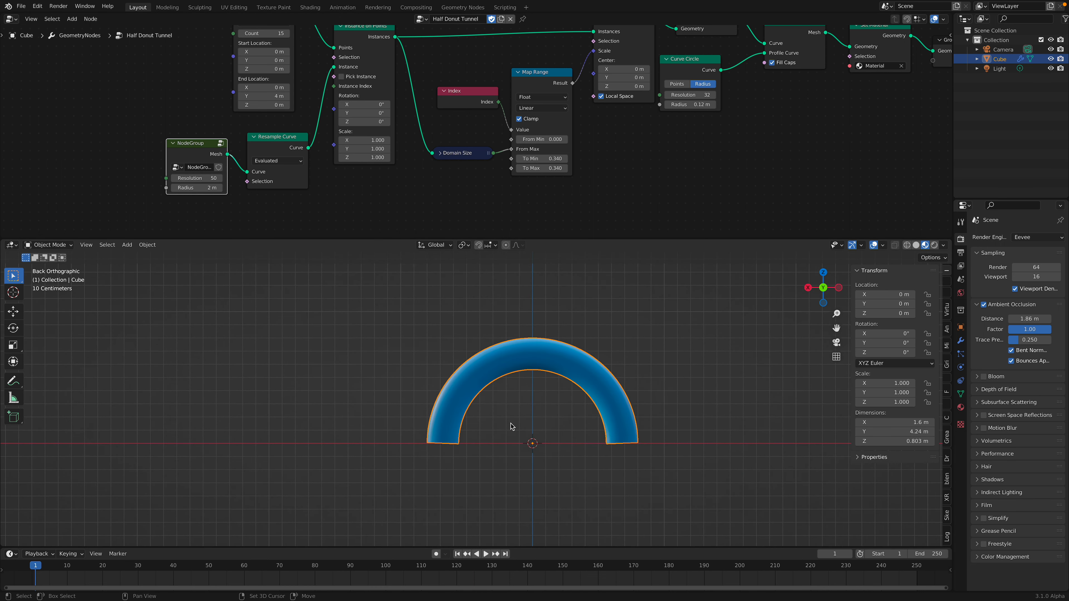
- Raise the NodeGroup's Resolution to 100 and save the file
left_click(208, 179)
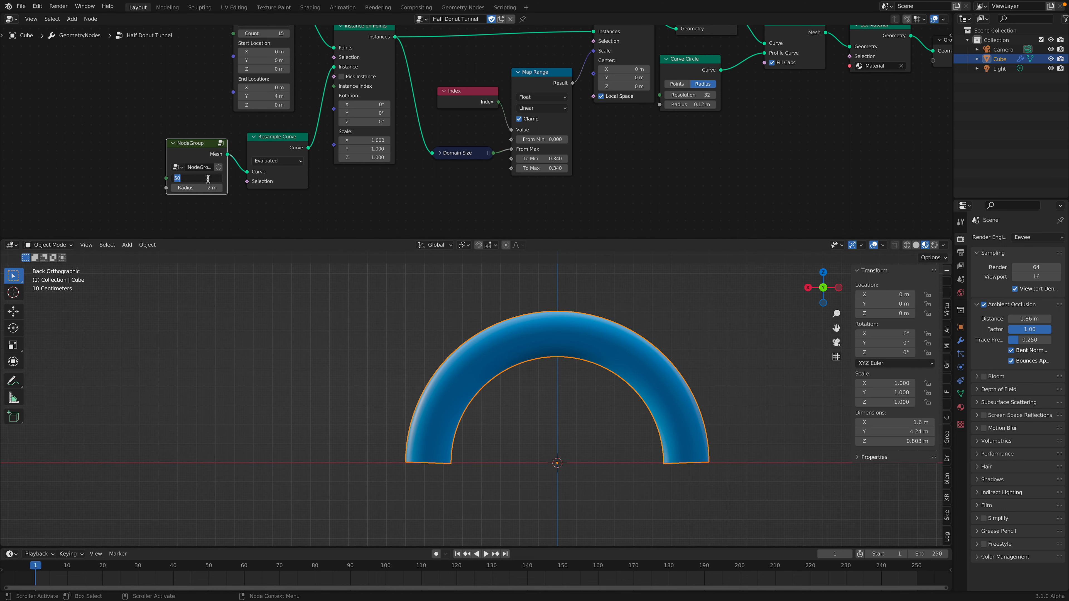
left_click_drag(207, 179, 193, 178)
left_click_drag(196, 178, 235, 178)
middle_click_drag(558, 399, 498, 349)
key("ctrl+s")
- Move the Instance on Points node slightly lower in the node tree
scroll(525, 416, "down", 5)
scroll(275, 143, "up", 1)
middle_click_drag(242, 160, 238, 166)
middle_click_drag(312, 119, 310, 134)
middle_click_drag(336, 71, 336, 88)
left_click_drag(349, 61, 347, 87)
scroll(351, 85, "down", 1)
middle_click_drag(421, 458, 449, 397)
- Move the Index, Domain Size, Scale Instances and Map Range nodes closer to Instance on Points
middle_click_drag(413, 156, 382, 160)
left_click_drag(419, 183, 403, 172)
left_click_drag(418, 128, 415, 128)
middle_click_drag(388, 127, 326, 163)
left_click_drag(402, 153, 396, 141)
left_click_drag(534, 75, 531, 76)
left_click_drag(475, 126, 467, 114)
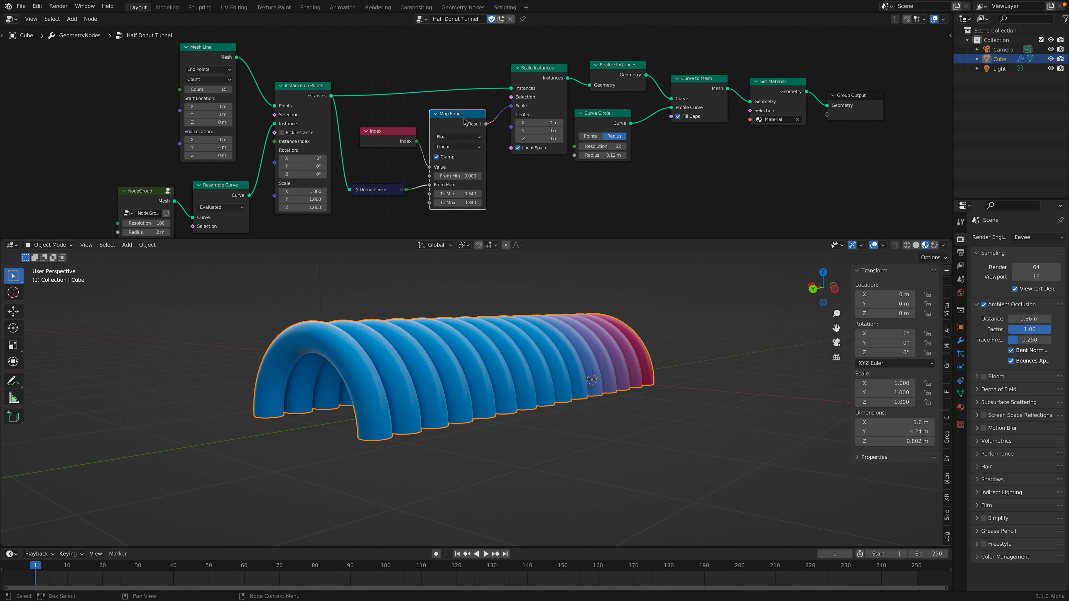
middle_click_drag(467, 114, 466, 103)
- Expand the Domain Size node to show its Instances setting, place it just below the Index node and collapse it again
left_click_drag(394, 120, 448, 101)
scroll(391, 120, "up", 1)
left_click_drag(368, 172, 378, 163)
left_click(357, 174)
middle_click_drag(367, 175, 364, 164)
left_click_drag(364, 165, 360, 155)
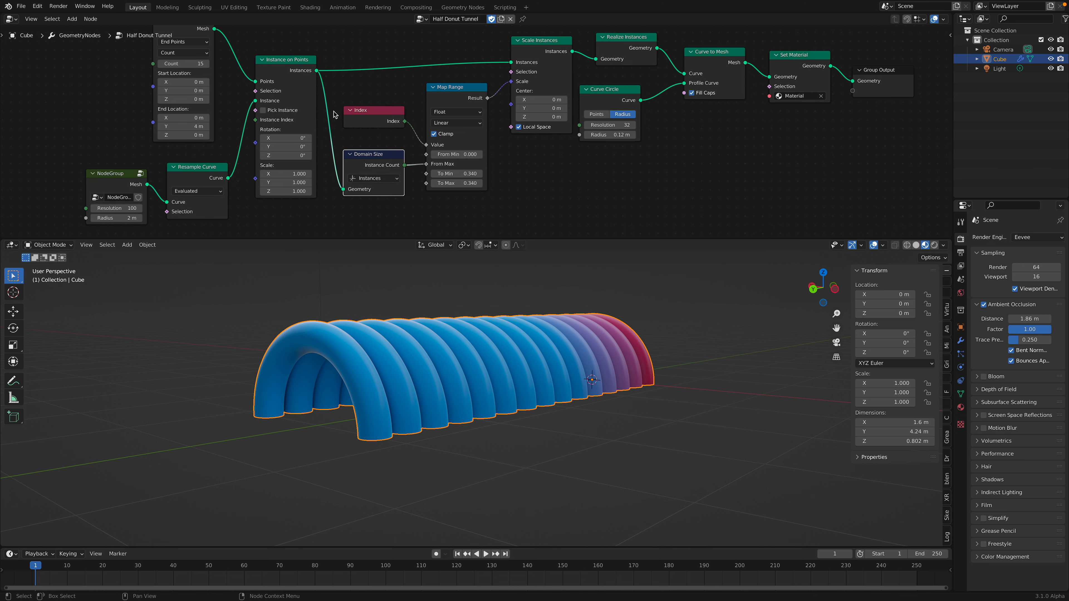
left_click(349, 154)
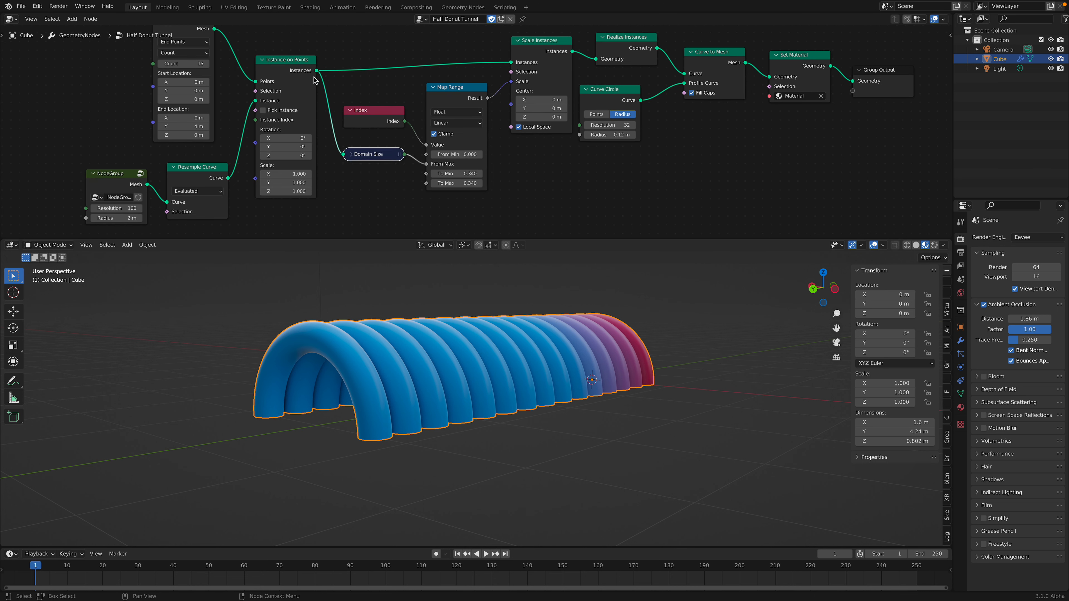
- Taper the tunnel by setting the Map Range's To Min to 1.180 and To Max to 0.240, and save the file
left_click_drag(457, 174, 542, 173)
scroll(553, 412, "down", 2)
middle_click_drag(553, 412, 505, 396)
left_click_drag(465, 173, 442, 182)
middle_click_drag(533, 391, 513, 433)
key("ctrl+s")
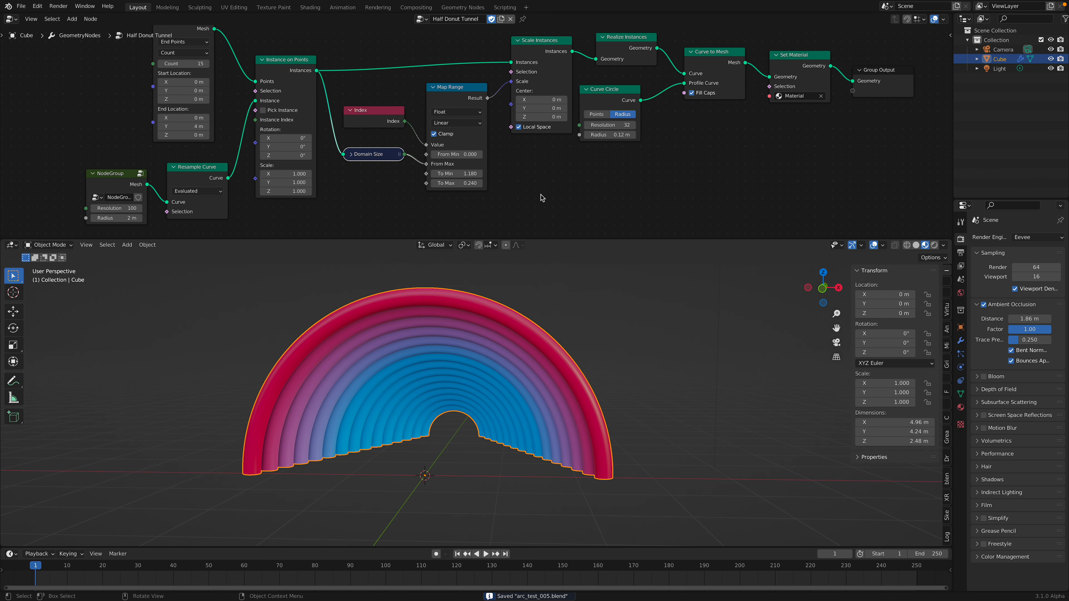
- Tidy the layout of the Map Range, Scale Instances, Realize Instances and Curve Circle nodes
middle_click_drag(563, 85, 523, 127)
left_click_drag(505, 82, 502, 79)
middle_click_drag(486, 123, 485, 102)
left_click_drag(421, 114, 422, 107)
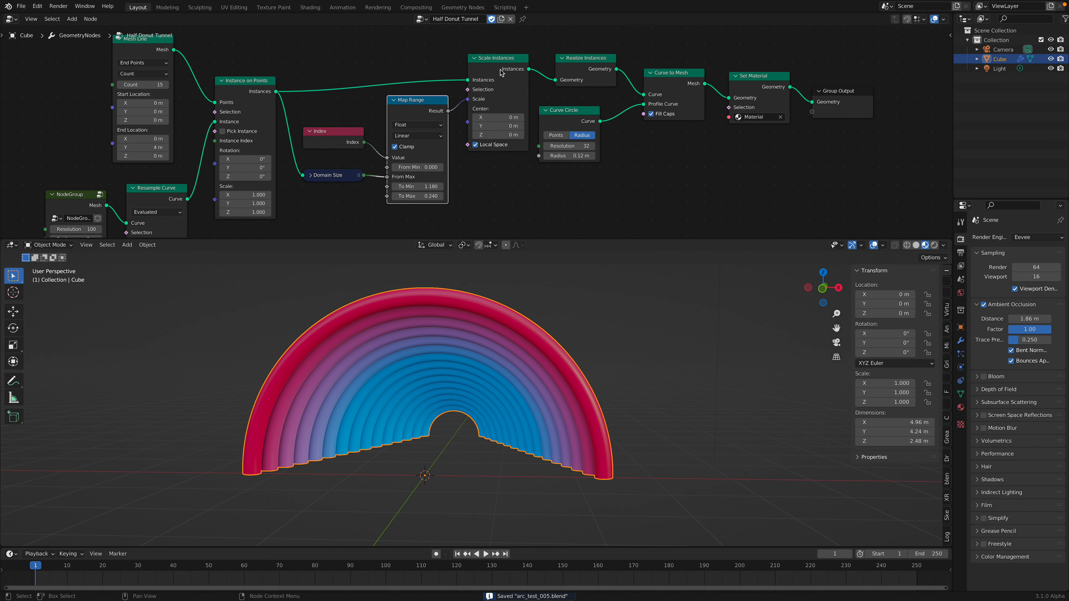
left_click_drag(504, 70, 503, 74)
left_click_drag(575, 63, 571, 64)
left_click_drag(581, 113, 613, 76)
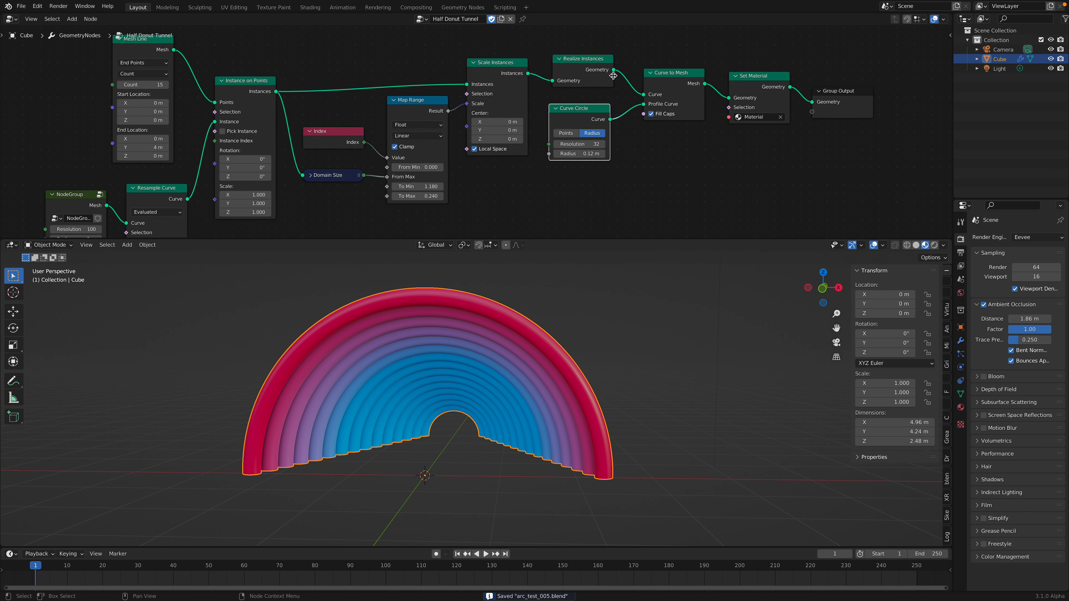
left_click_drag(593, 116, 601, 113)
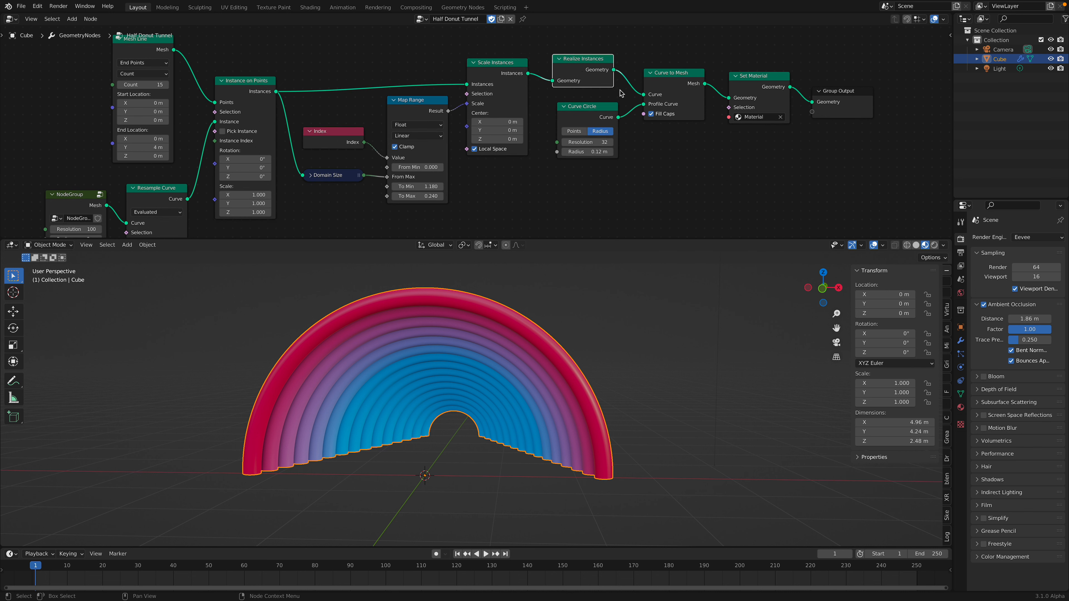
middle_click_drag(619, 93, 592, 95)
- Move the Group Output node slightly away from Set Material and save the file
left_click_drag(555, 153, 556, 156)
left_click_drag(500, 75, 784, 150)
middle_click_drag(436, 299, 421, 379)
left_click_drag(765, 137, 804, 146)
left_click_drag(805, 146, 811, 146)
key("ctrl+s")
- Move the Curve Circle node up towards Realize Instances and bring Curve to Mesh closer to both
left_click_drag(653, 124, 658, 123)
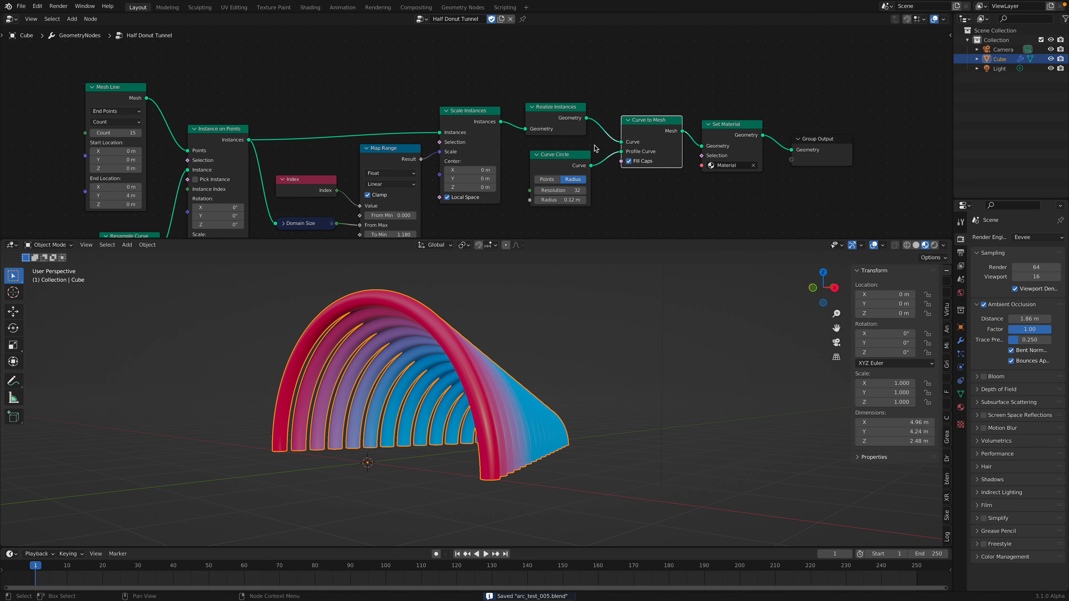
left_click_drag(562, 156, 562, 152)
left_click_drag(641, 133, 634, 133)
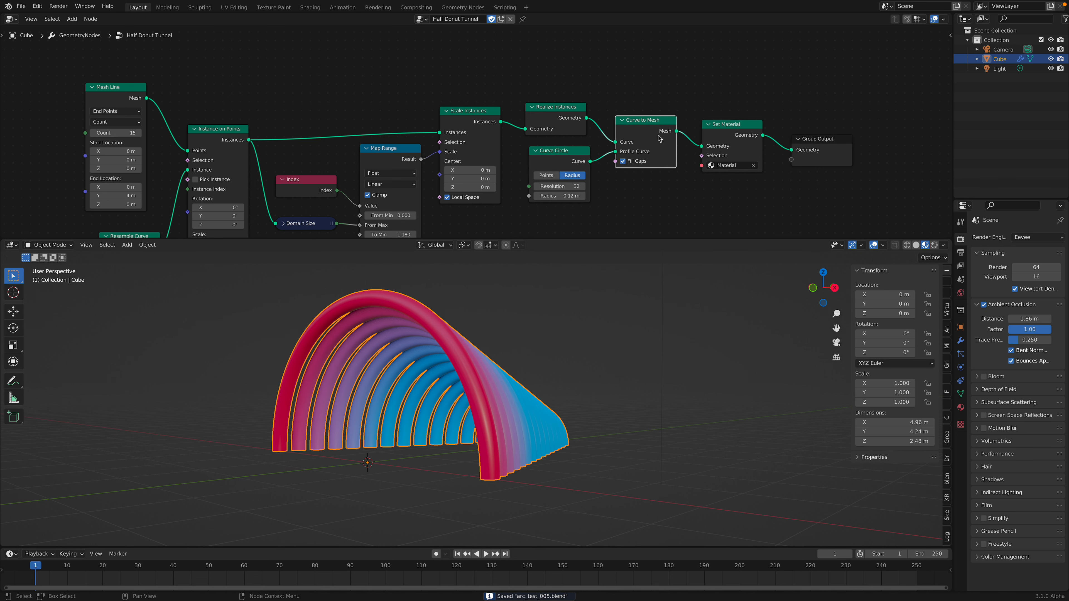
- Toggle Fill Caps on the Curve to Mesh node off and on to compare the arch ends from below
middle_click_drag(607, 257, 605, 309)
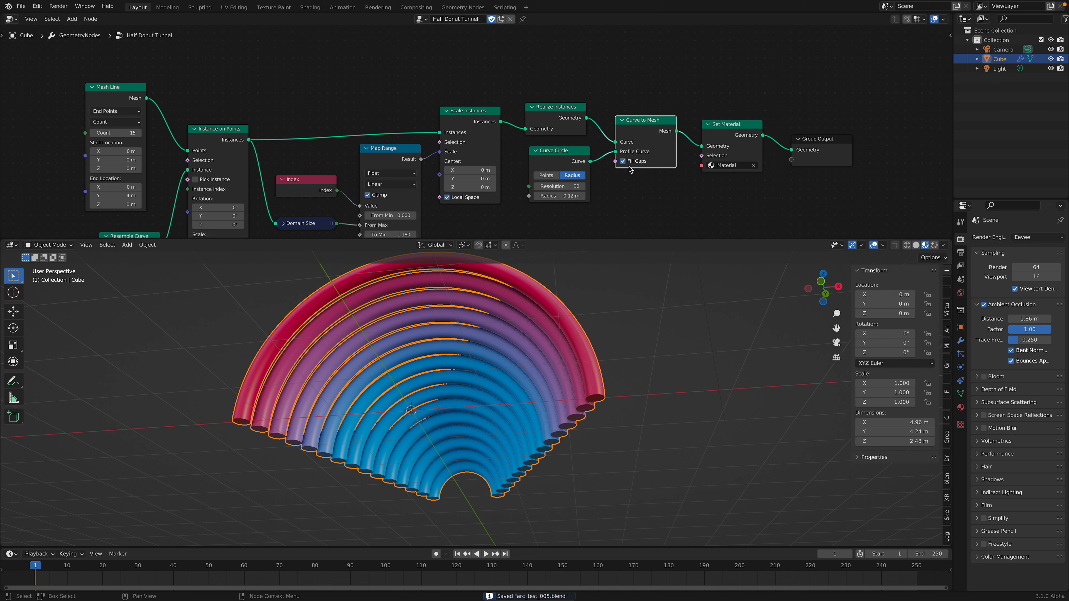
left_click(623, 161)
left_click(630, 162)
left_click(630, 162)
left_click(630, 162)
- Save the file and thicken the arches by setting the Curve Circle's radius to 0.18 m
middle_click_drag(614, 343, 597, 408)
key("ctrl+s")
left_click_drag(560, 195, 580, 196)
middle_click_drag(623, 290, 601, 292)
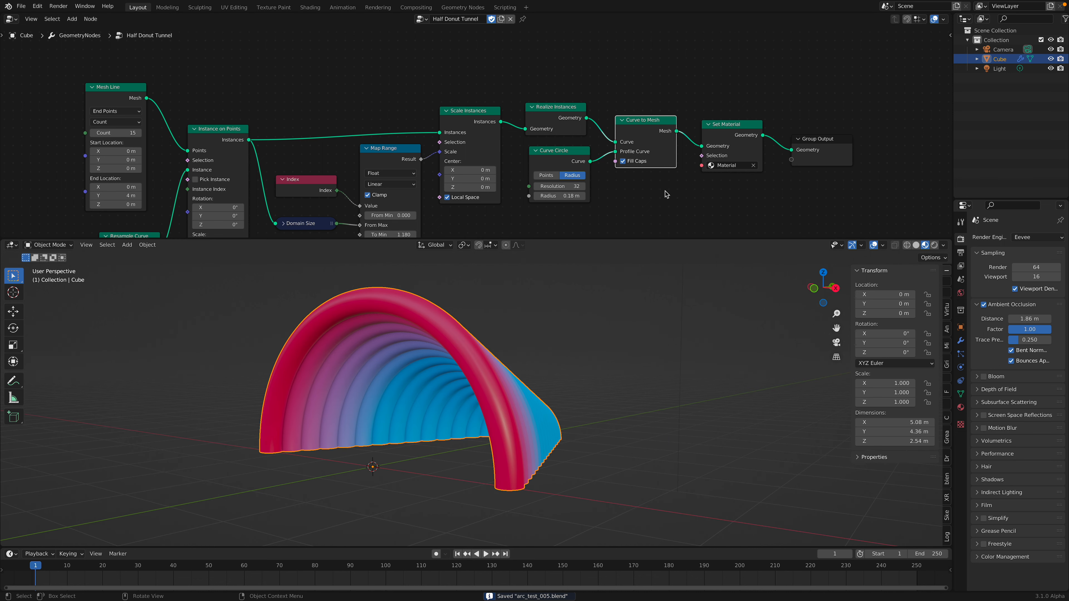
- Raise the Set Material node to line up with the Curve to Mesh node
middle_click_drag(696, 181, 675, 182)
middle_click_drag(645, 134, 617, 124)
left_click_drag(679, 120, 678, 111)
- Split the node editor into two side-by-side areas and turn the new area into a Shader Editor
left_click_drag(945, 13, 425, 58)
left_click(438, 19)
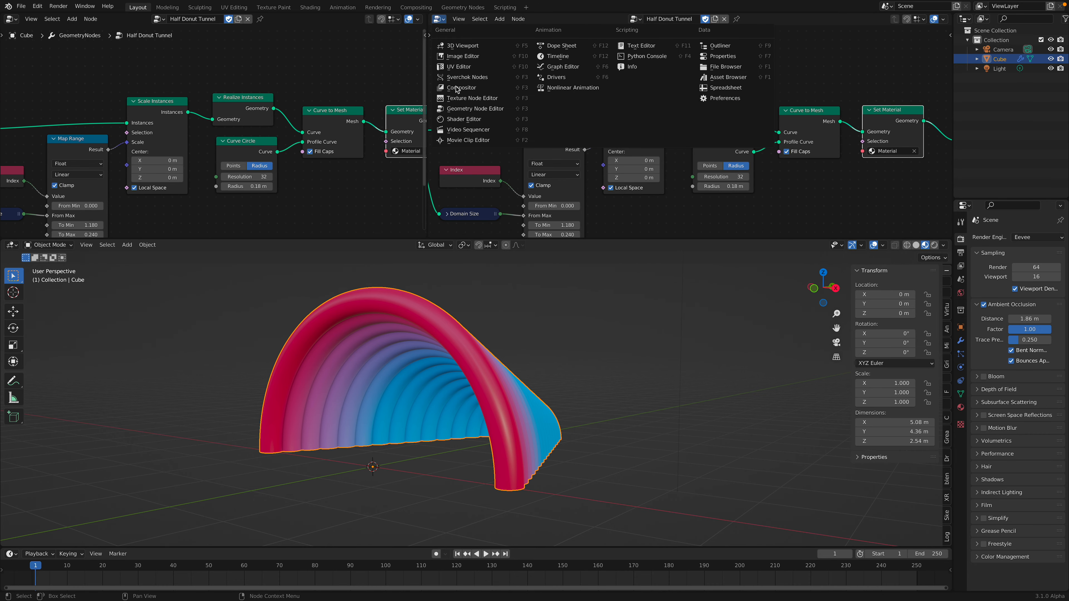
left_click(463, 113)
middle_click_drag(571, 157, 661, 162)
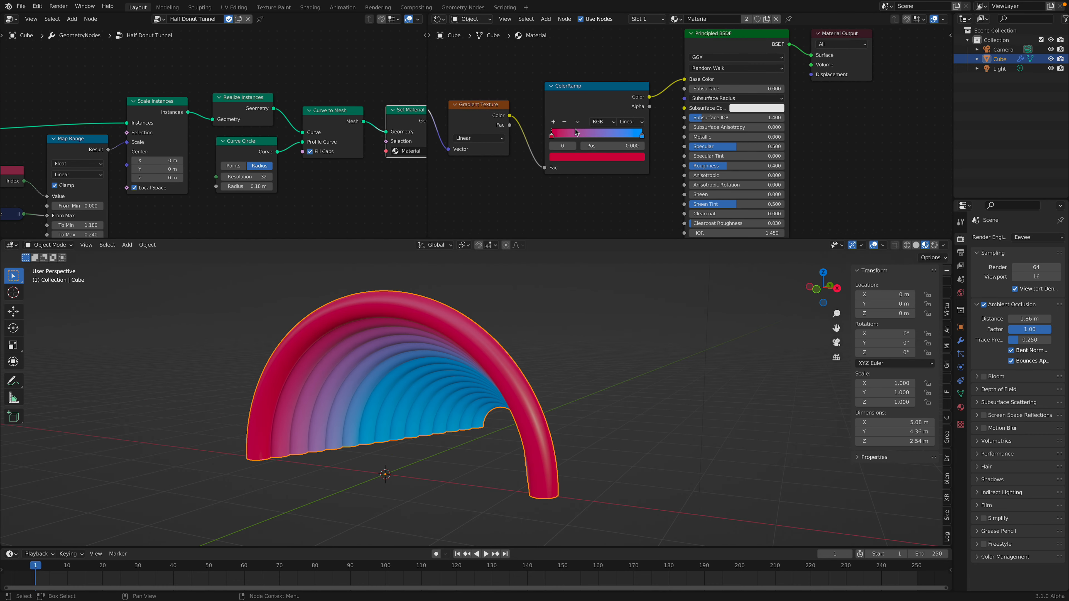
- Reposition the Separate XYZ node between the Geometry and Map Range nodes in the material's node tree
left_click_drag(552, 137, 522, 134)
middle_click_drag(511, 130, 606, 135)
scroll(574, 126, "down", 3)
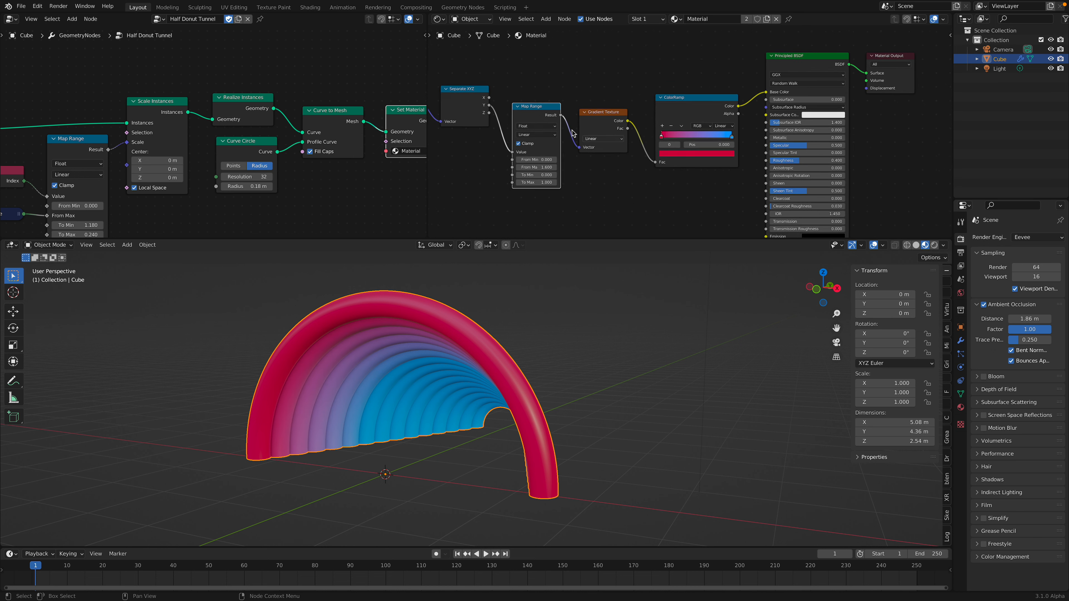
middle_click_drag(522, 112, 587, 122)
scroll(547, 116, "down", 1)
mouse_move(493, 108)
left_mouse_down()
mouse_move(496, 97)
mouse_move(535, 101)
mouse_move(486, 96)
mouse_move(508, 92)
left_mouse_up()
scroll(501, 99, "up", 2)
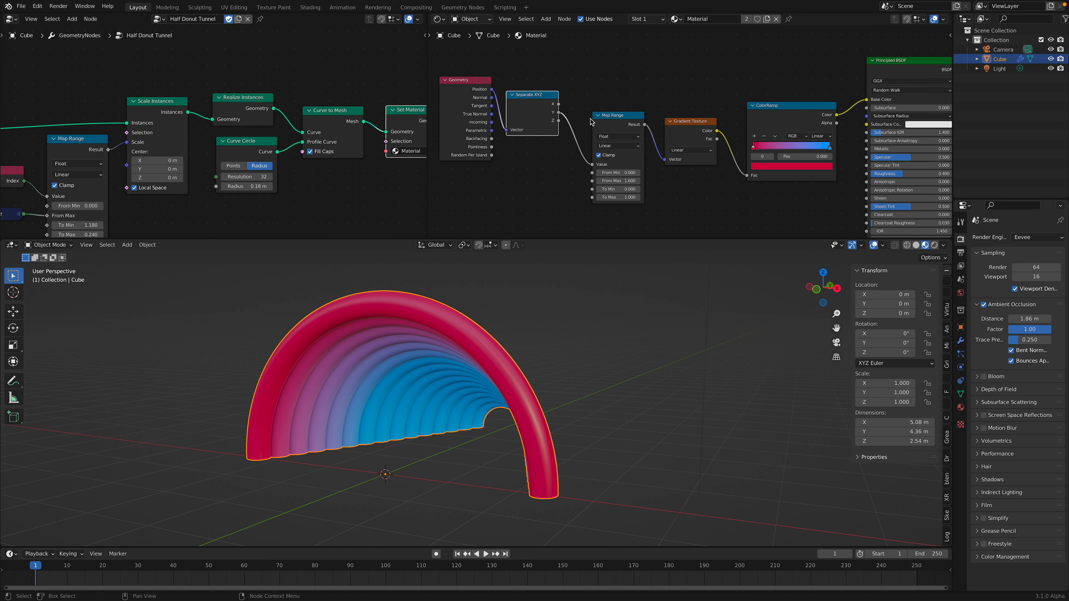
- Move the material's Map Range and Gradient Texture nodes up to line up with the ColorRamp node
left_click_drag(605, 115, 593, 102)
middle_click_drag(583, 110, 572, 101)
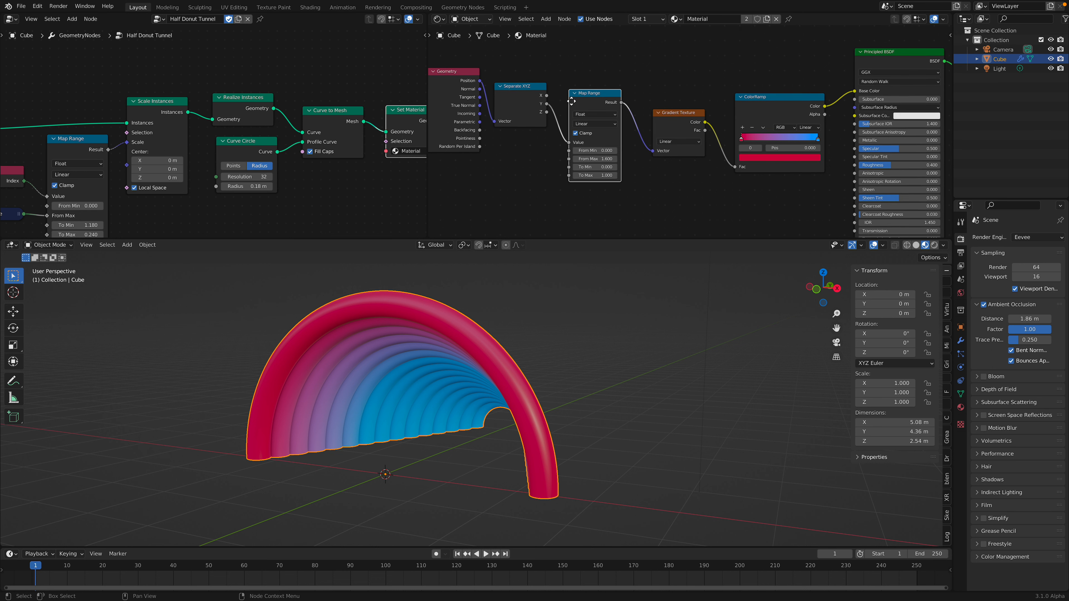
mouse_move(595, 159)
left_mouse_down()
mouse_move(605, 159)
mouse_move(591, 158)
left_mouse_up()
middle_click_drag(619, 380, 555, 371)
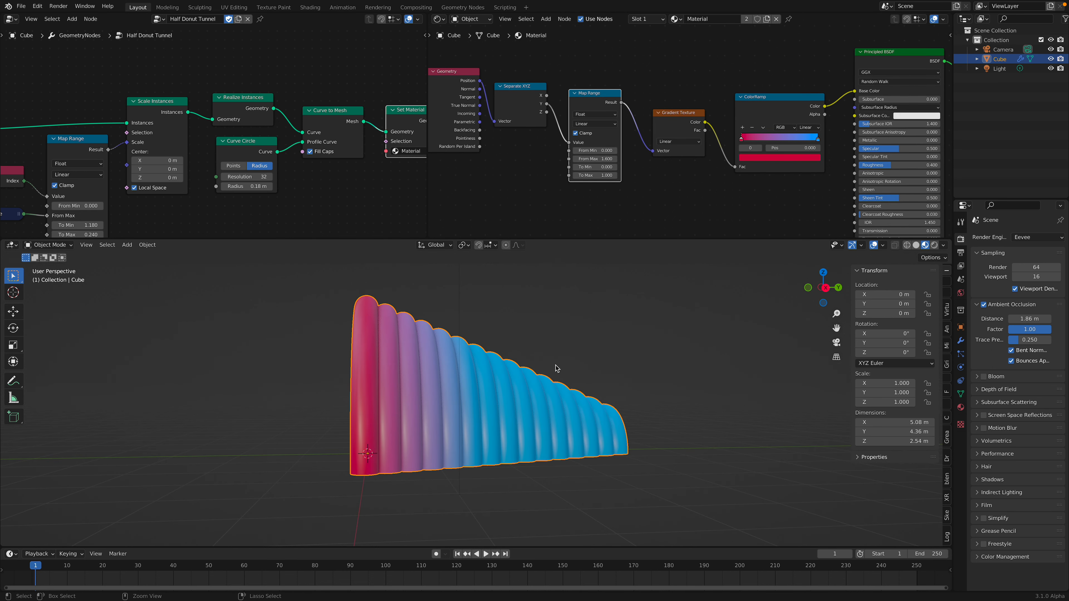
left_click_drag(605, 108, 606, 104)
mouse_move(668, 119)
left_mouse_down()
mouse_move(655, 101)
mouse_move(667, 101)
left_mouse_up()
scroll(619, 173, "up", 1)
middle_click_drag(684, 103, 620, 96)
scroll(614, 91, "up", 1)
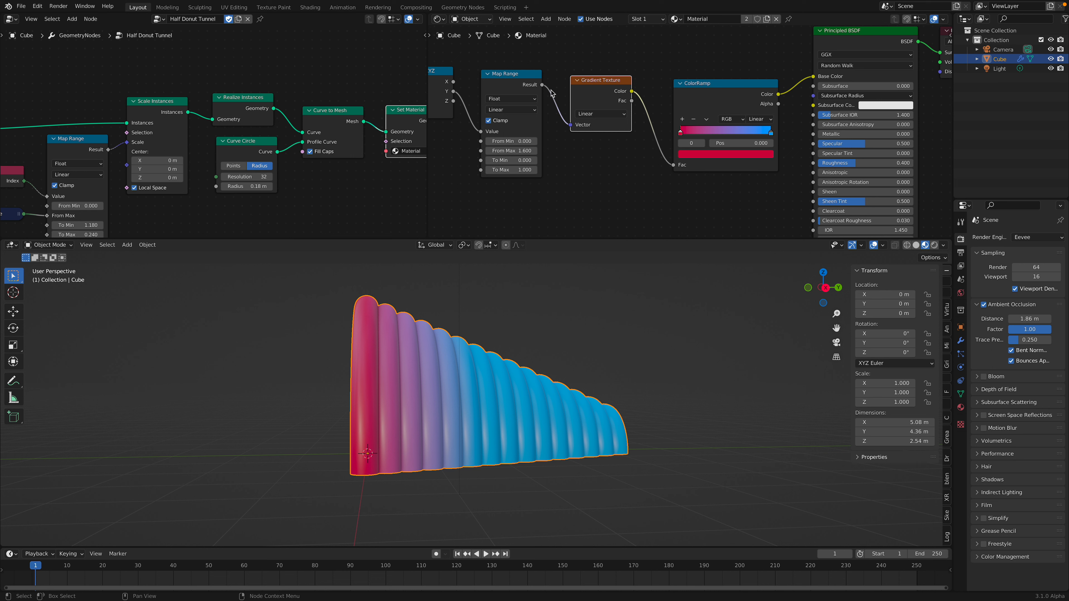
- Try feeding Map Range's Result straight into the ColorRamp's Fac, and reconnect the Gradient Texture's Color there instead
left_click_drag(541, 86, 674, 164)
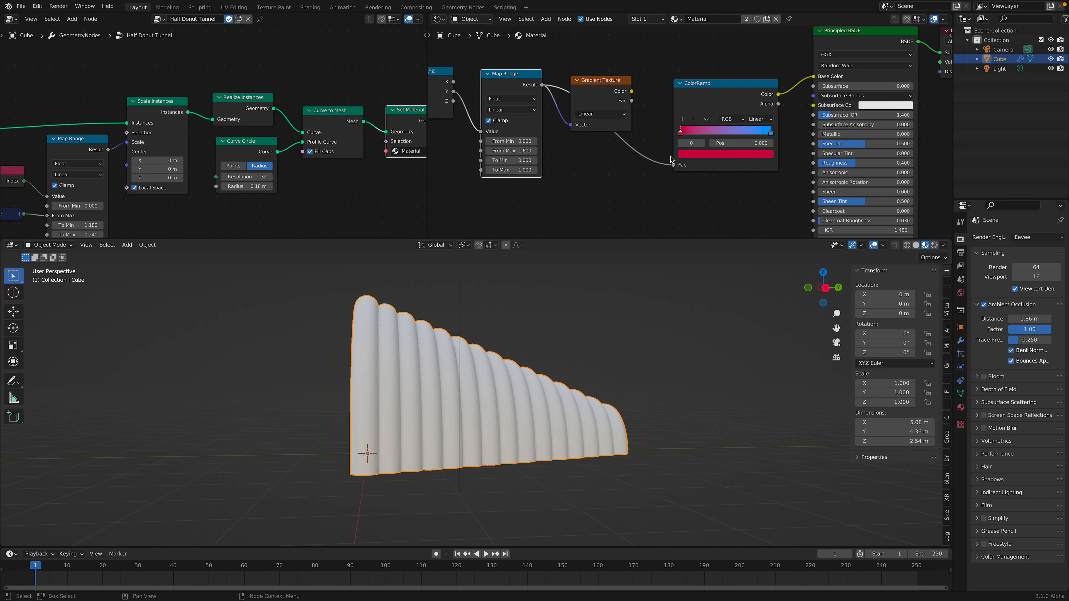
left_click_drag(632, 91, 674, 165)
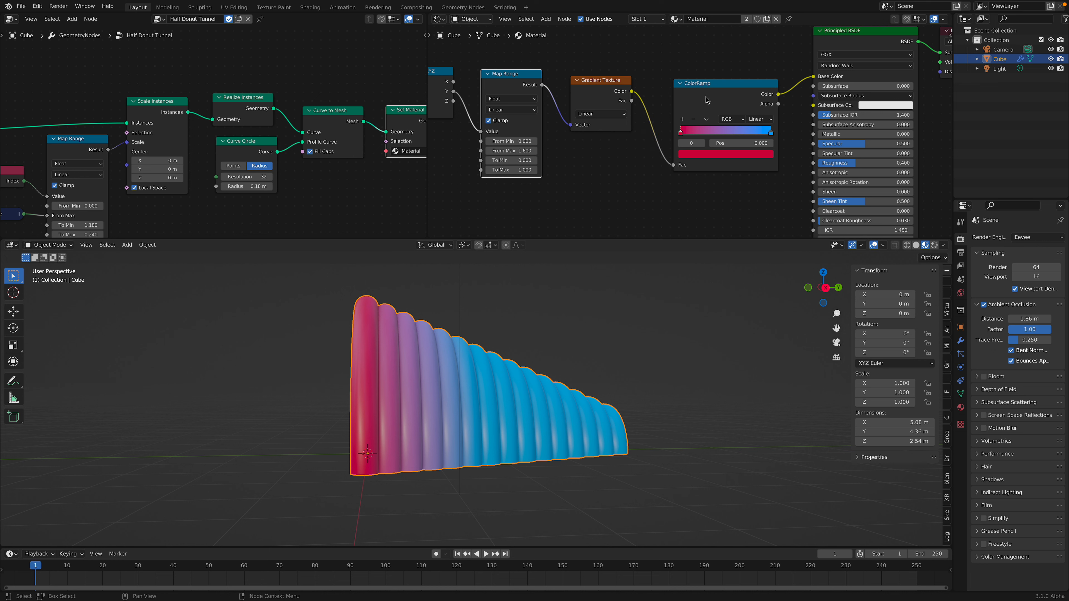
- Move the ColorRamp node closer to the Gradient Texture and recolour its end stop yellow-green
left_click_drag(706, 99, 693, 93)
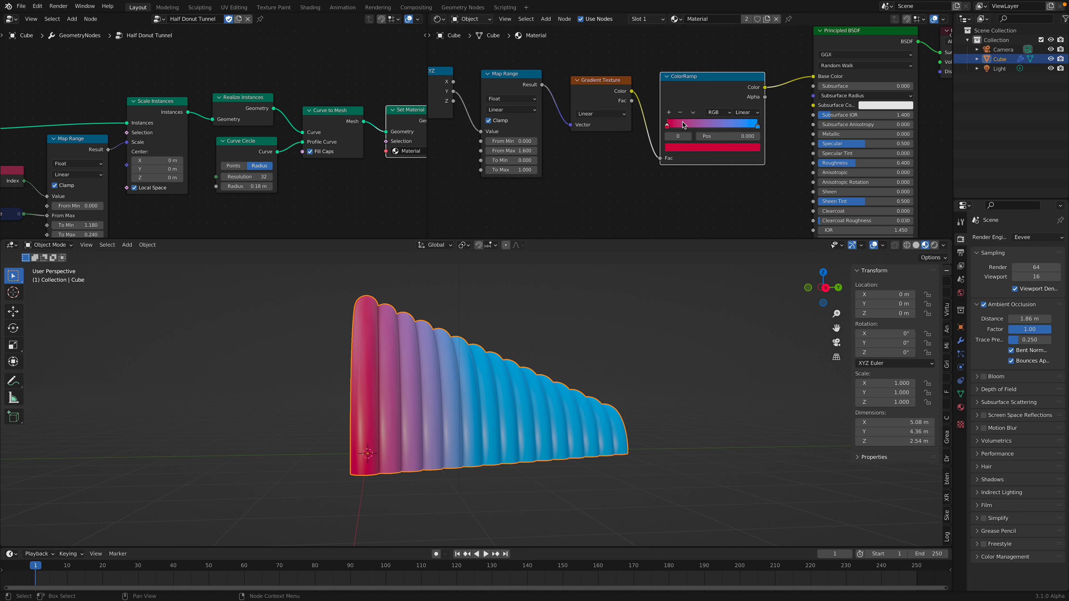
mouse_move(668, 126)
left_mouse_down()
mouse_move(717, 129)
mouse_move(630, 128)
mouse_move(655, 129)
left_mouse_up()
mouse_move(757, 128)
left_mouse_down()
mouse_move(721, 127)
mouse_move(771, 135)
left_mouse_up()
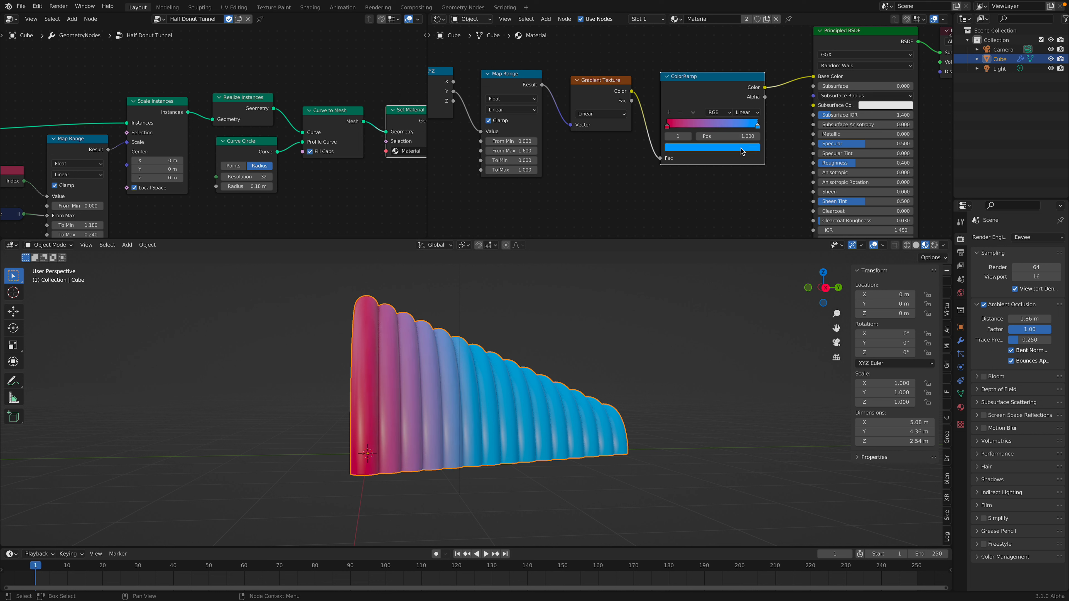
left_click(741, 148)
left_click_drag(710, 69, 672, 63)
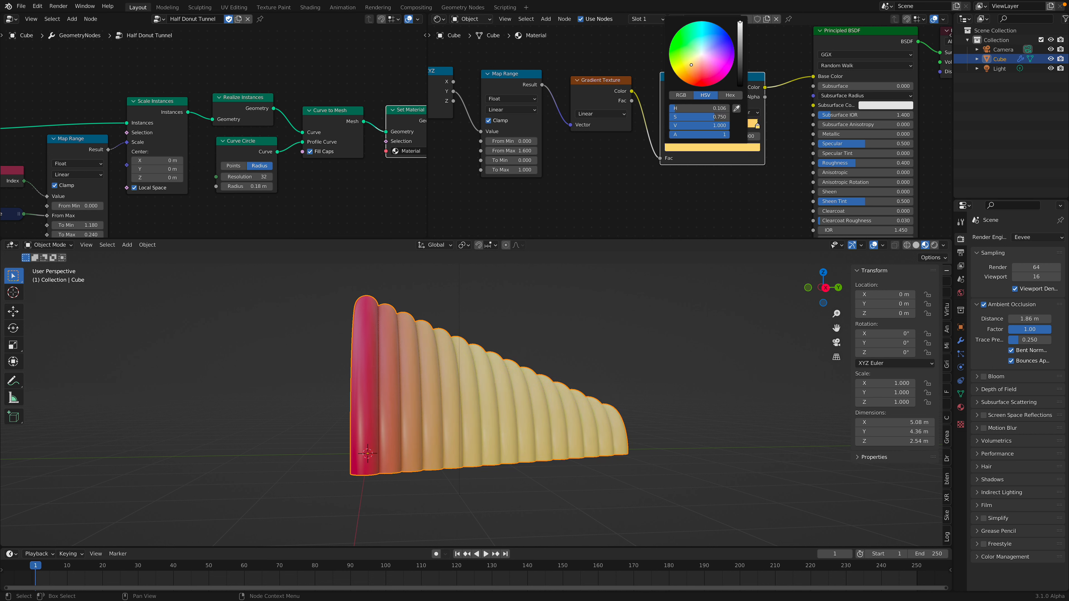
middle_click_drag(589, 378, 565, 340)
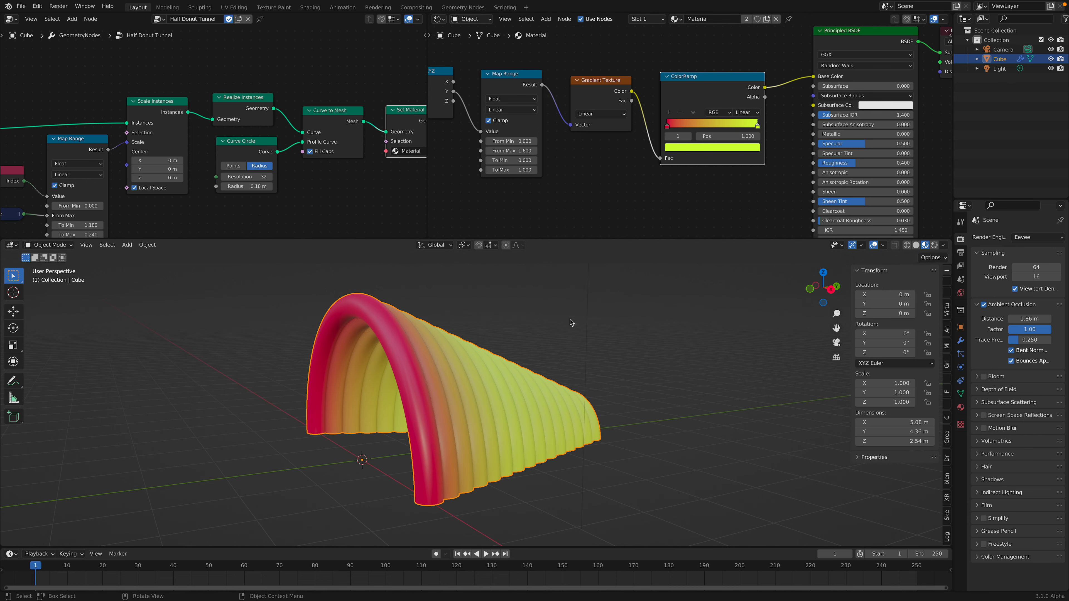
- Set the ColorRamp's color mode to HSV with Clockwise interpolation
scroll(643, 138, "down", 1)
middle_click_drag(633, 139, 612, 110)
middle_click_drag(733, 90, 680, 84)
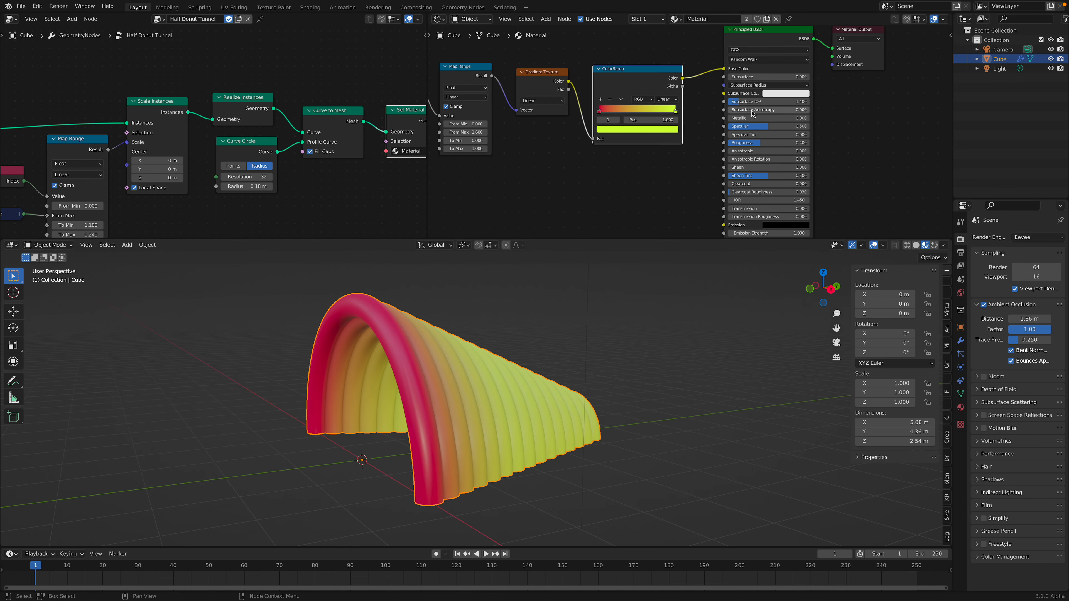
mouse_move(765, 76)
left_mouse_down()
mouse_move(805, 77)
mouse_move(769, 77)
left_mouse_up()
middle_click_drag(668, 45, 748, 55)
scroll(689, 128, "up", 2)
mouse_move(676, 120)
left_mouse_down()
mouse_move(690, 121)
mouse_move(675, 120)
left_mouse_up()
scroll(689, 128, "up", 2)
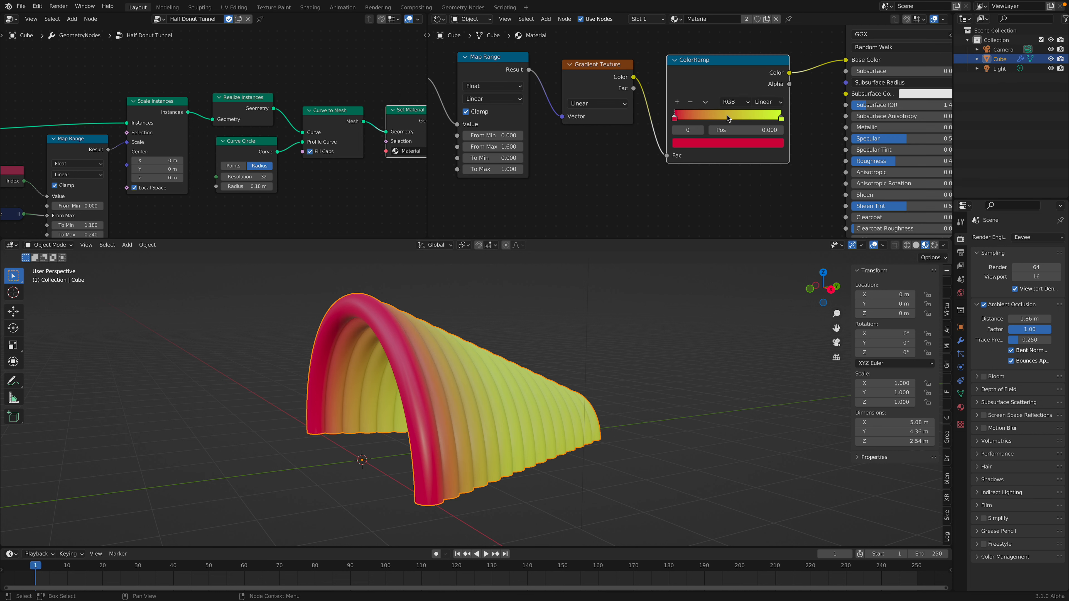
left_click(734, 102)
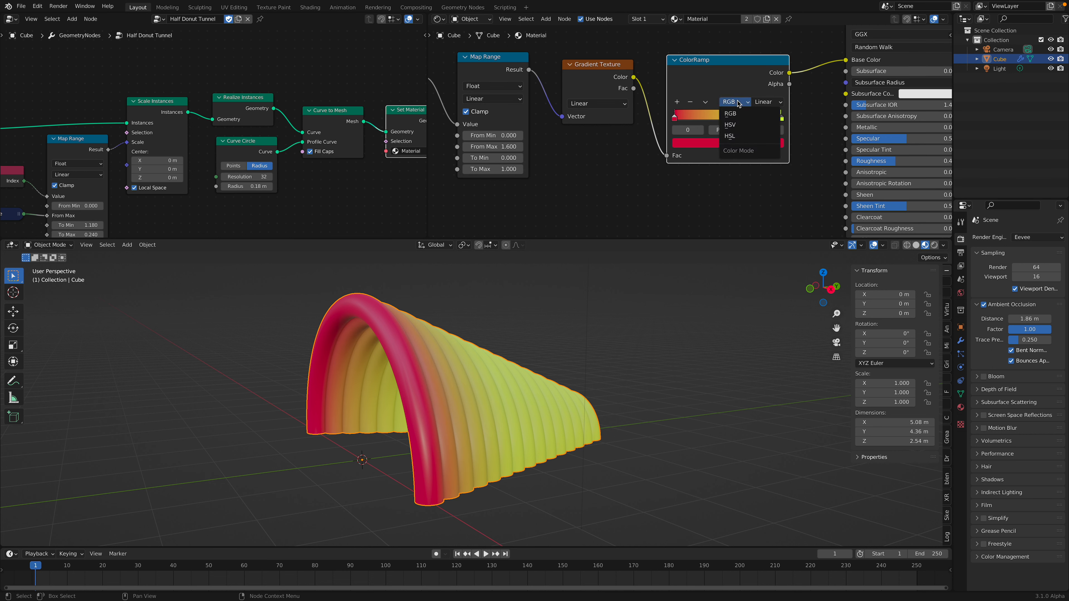
left_click(735, 125)
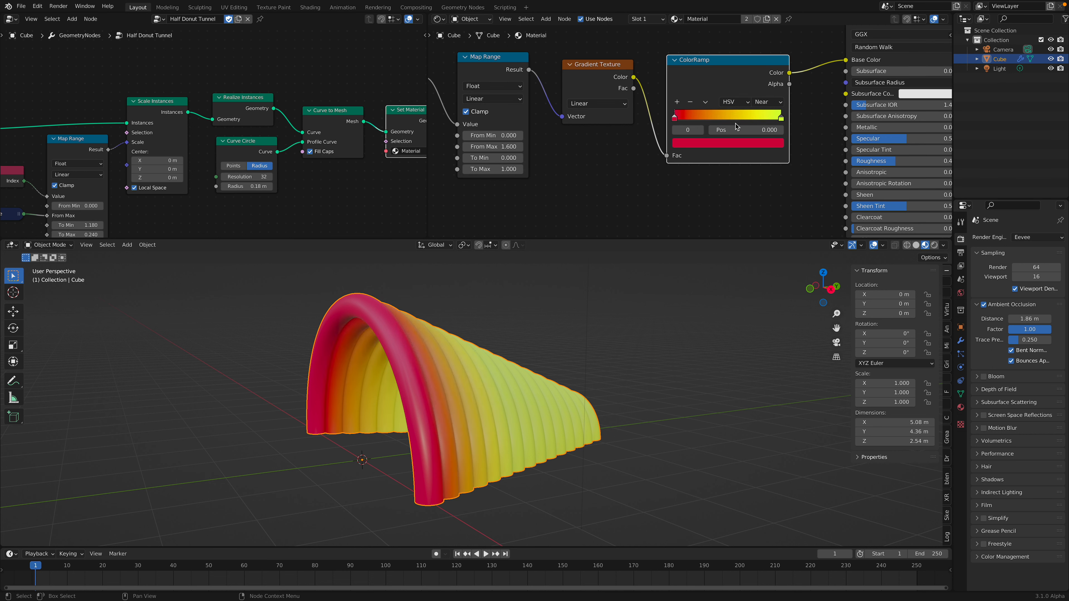
left_click(764, 109)
left_click(768, 131)
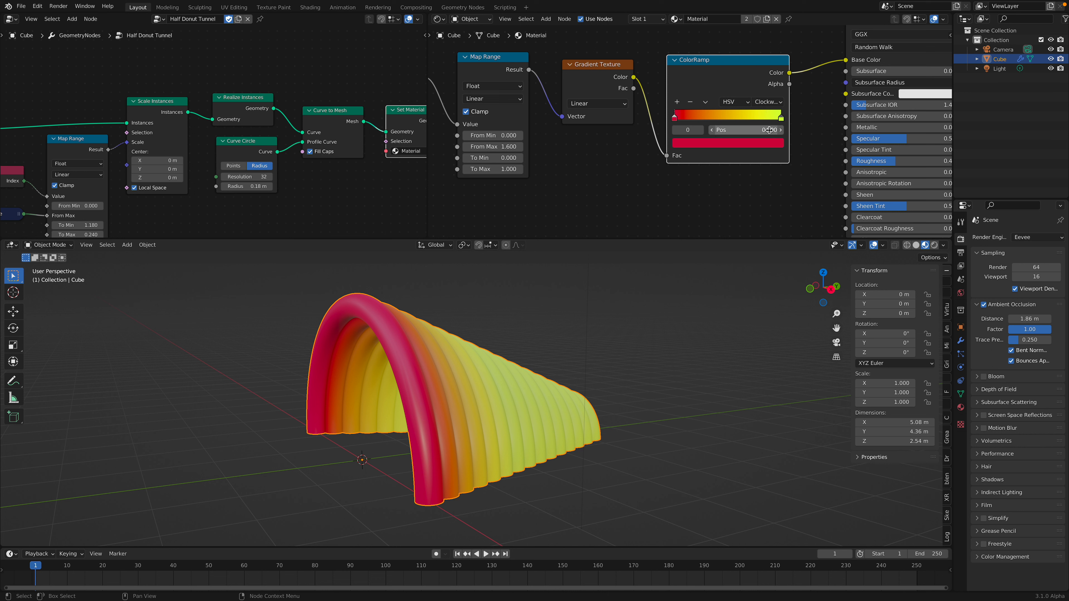
- Change the ColorRamp's end stop colour to a saturated blue
left_click(780, 119)
left_click(749, 143)
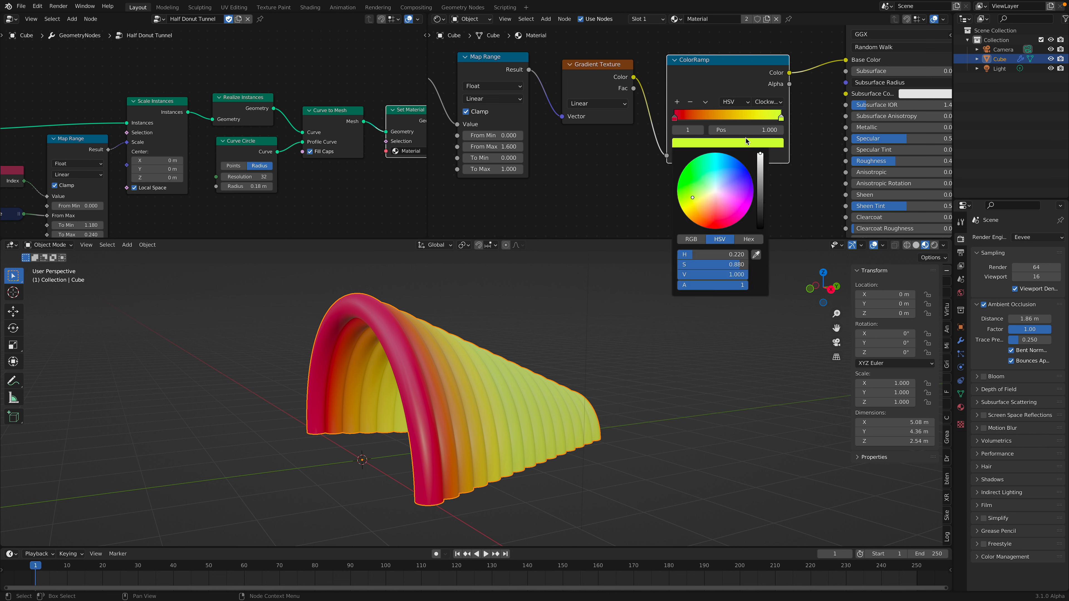
left_click(733, 177)
left_click_drag(733, 174, 743, 167)
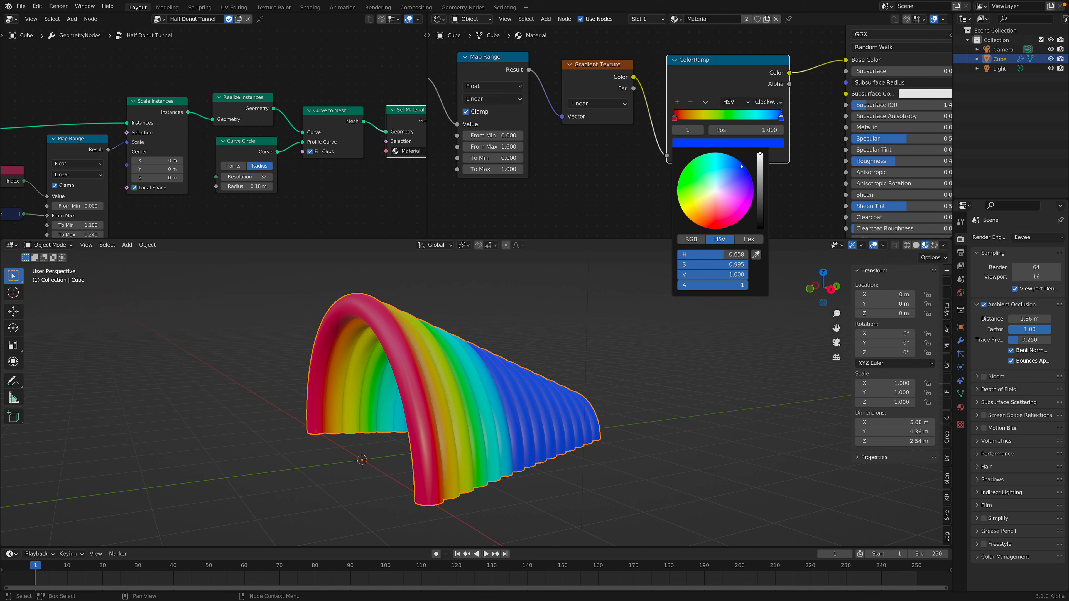
- Set the material Map Range node's From Max to 3.480 and save the file
middle_click_drag(611, 129, 698, 132)
left_click_drag(581, 150, 648, 149)
middle_click_drag(547, 370, 594, 332)
key("ctrl+s")
mouse_move(484, 358)
middle_mouse_down()
mouse_move(607, 363)
mouse_move(484, 366)
middle_mouse_up()
scroll(282, 180, "down", 1)
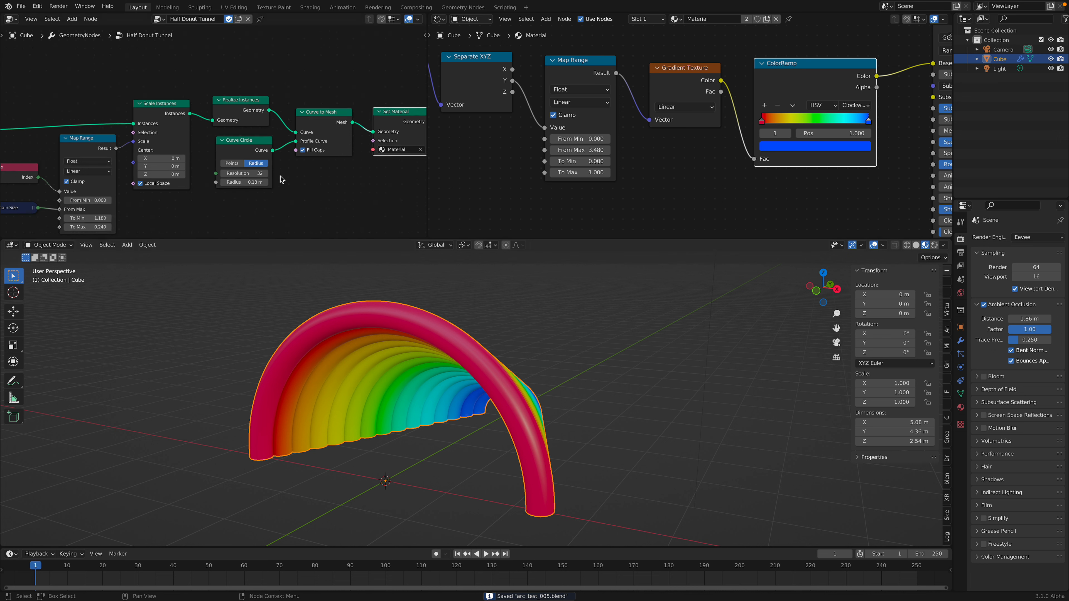
- Widen the Geometry Nodes area beside the Shader Editor to show the whole tunnel tree, and save the file
scroll(282, 180, "down", 2)
middle_click_drag(307, 177, 457, 153)
left_click_drag(430, 147, 674, 147)
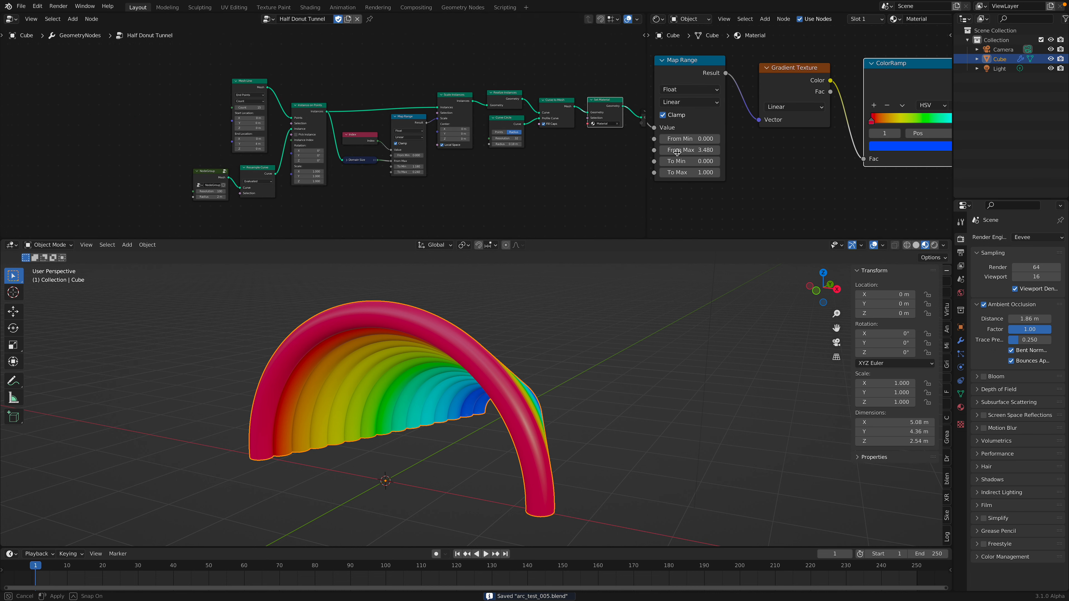
scroll(236, 188, "up", 4)
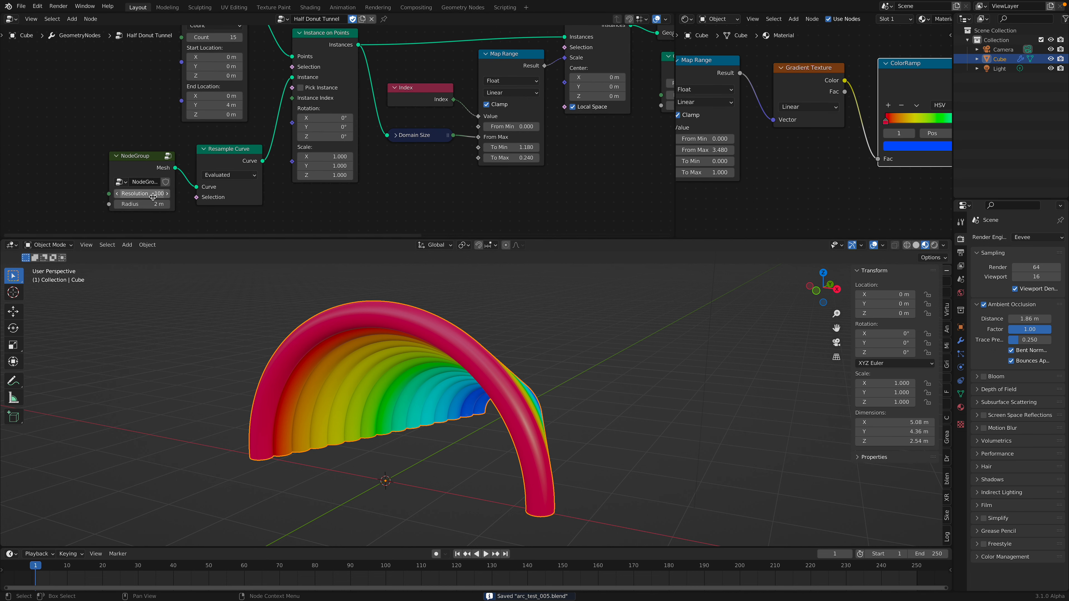
mouse_move(143, 203)
left_mouse_down()
mouse_move(191, 204)
mouse_move(143, 203)
left_mouse_up()
key("ctrl+s")
- Set both To Min and To Max of the tunnel tree's Map Range node to 0.740 and save the file
middle_click_drag(416, 178, 368, 180)
left_click_drag(467, 160, 505, 160)
key("Escape")
mouse_move(479, 331)
middle_mouse_down()
mouse_move(501, 335)
mouse_move(484, 335)
middle_mouse_up()
mouse_move(463, 159)
left_mouse_down()
mouse_move(509, 159)
mouse_move(442, 159)
left_mouse_up()
key("Escape")
type("2")
key("Return")
middle_click_drag(547, 332, 486, 311)
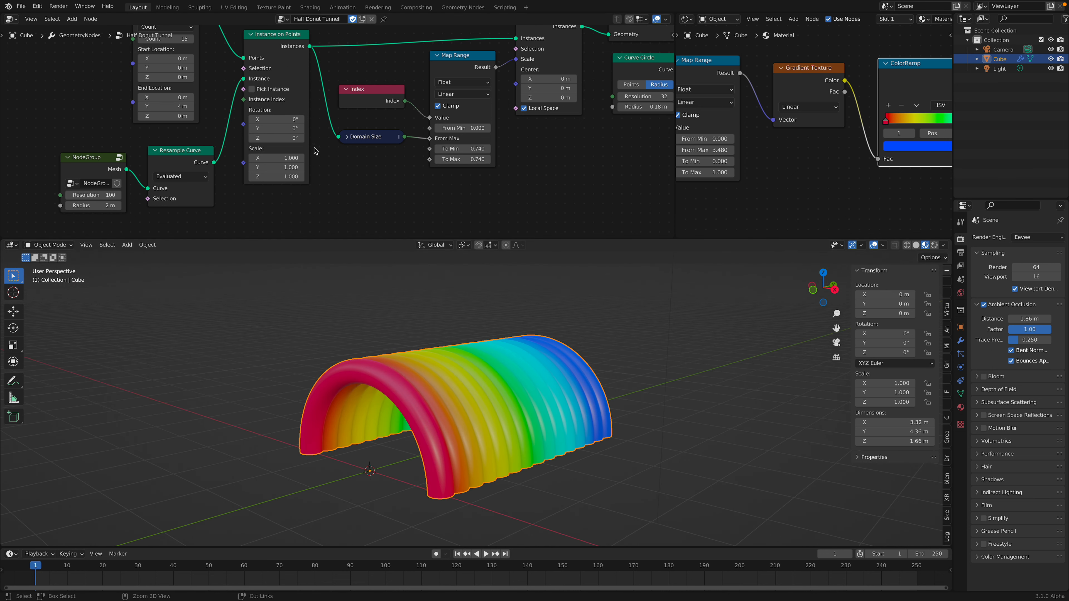
key("ctrl+s")
- Set the Mesh Line's End Location Y to 26.8 m and its Count to 55
middle_click_drag(215, 117, 217, 130)
left_click_drag(169, 122, 294, 120)
left_click_drag(182, 52, 317, 52)
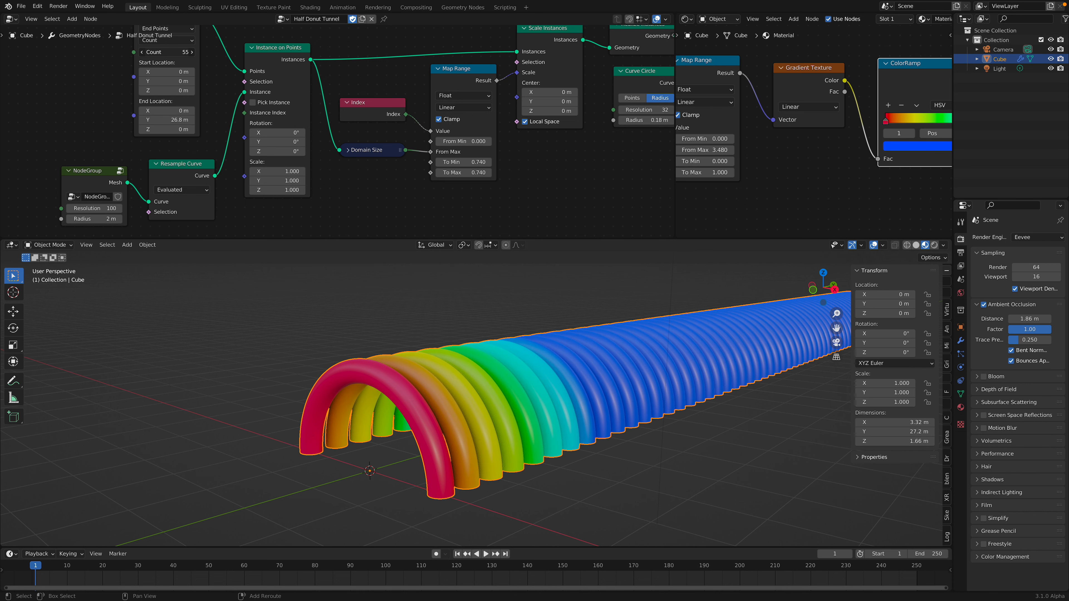
middle_click_drag(555, 368, 460, 381)
- Undo the Mesh Line and Map Range value changes and save the file
key("ctrl+z")
key("ctrl+z")
key("ctrl+z")
key("ctrl+z")
key("ctrl+z")
key("ctrl+s")
- Open the tunnel tree's NodeGroup containing the Arc node for editing
scroll(465, 378, "up", 2)
scroll(391, 131, "down", 4)
middle_click_drag(446, 125, 334, 115)
scroll(363, 130, "down", 3)
scroll(317, 133, "up", 2)
scroll(334, 115, "up", 1)
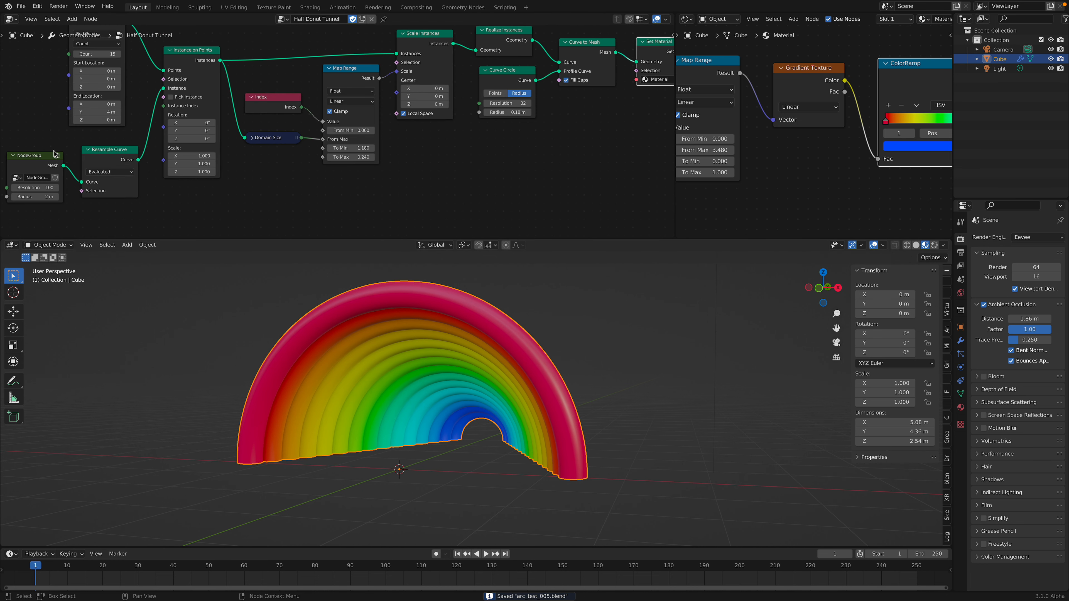
left_click(37, 165)
key("Tab")
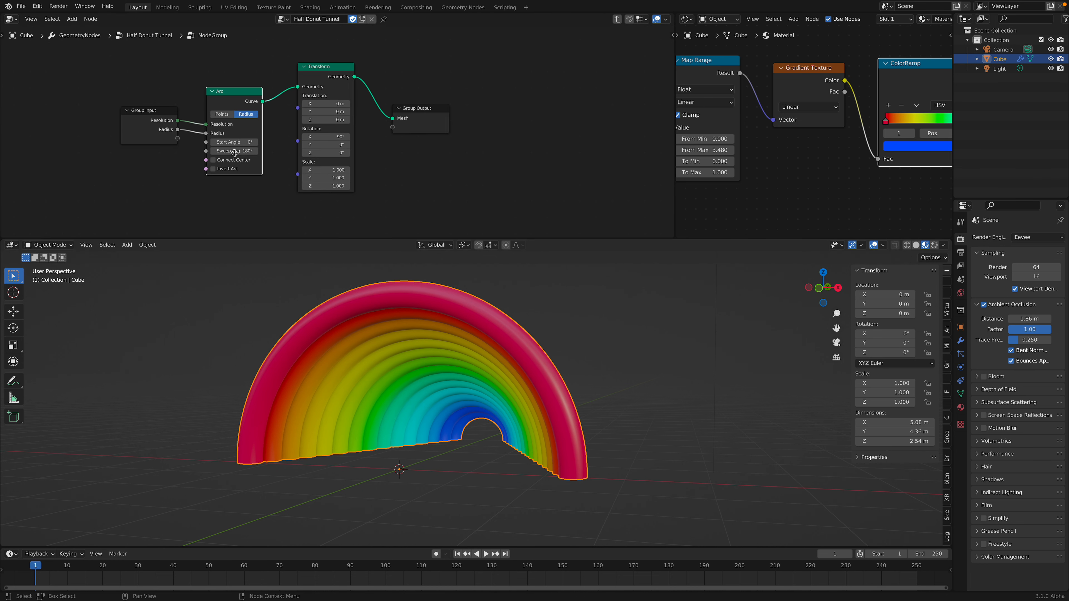
left_click_drag(189, 79, 191, 74)
middle_click_drag(205, 114, 225, 107)
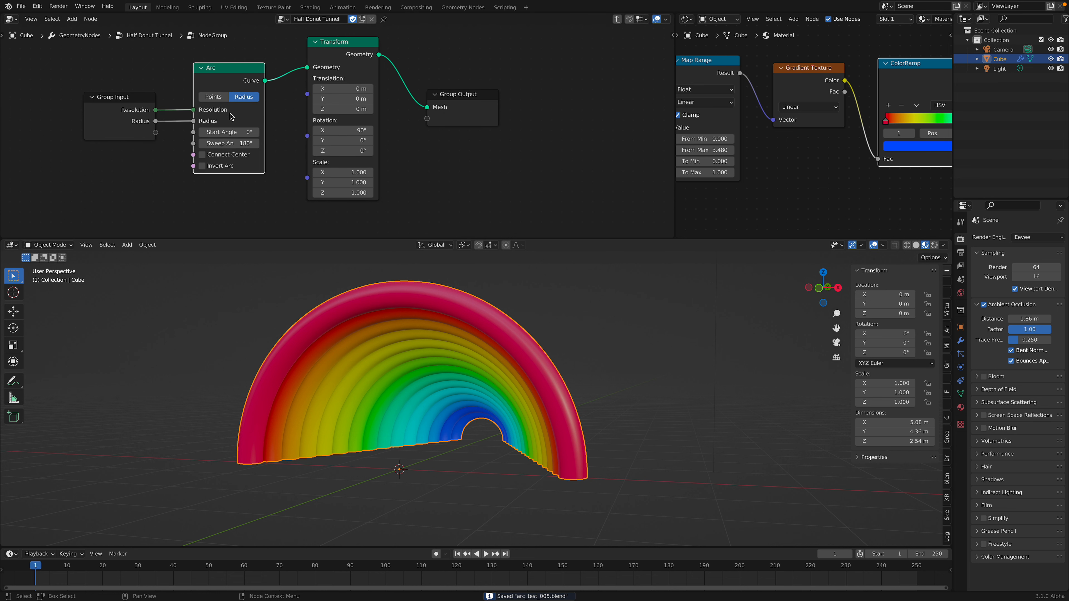
- Try the Arc node's Connect Center and Invert Arc options, leave both off, and save the file
left_click(202, 155)
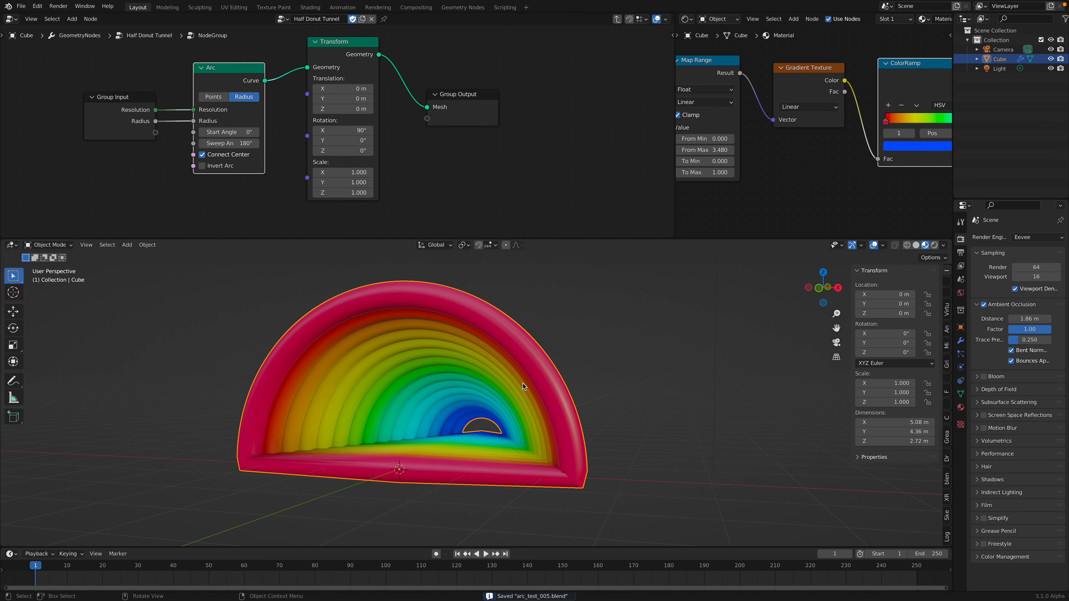
left_click(231, 155)
left_click(230, 168)
left_click(229, 168)
left_click(229, 167)
left_click(229, 167)
left_click(230, 168)
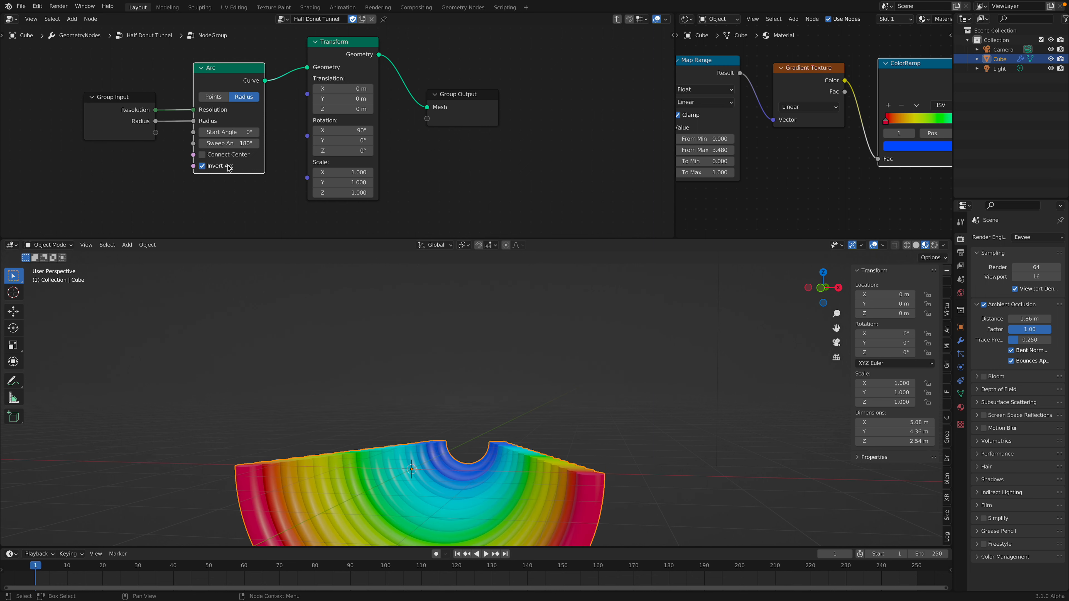
left_click(229, 167)
key("ctrl+s")
- Test the Arc node's Start Angle and Sweep Angle, save the file, and nudge the node towards Group Input
mouse_move(229, 132)
left_mouse_down()
mouse_move(210, 131)
mouse_move(230, 132)
left_mouse_up()
mouse_move(246, 143)
left_mouse_down()
mouse_move(311, 143)
mouse_move(246, 143)
left_mouse_up()
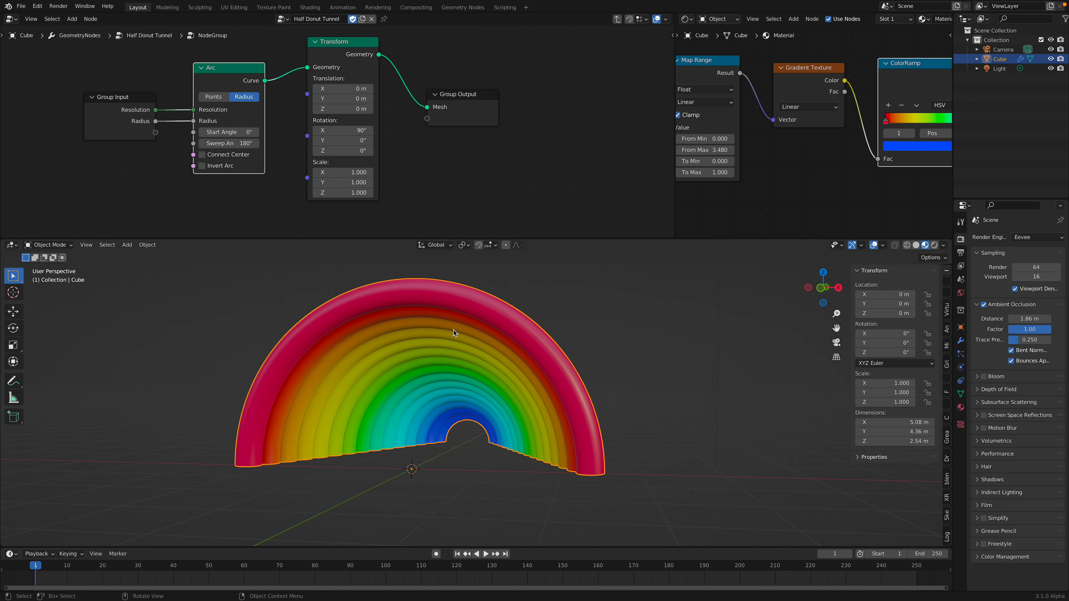
key("ctrl+s")
middle_click_drag(453, 330, 435, 332)
left_click_drag(229, 65, 221, 66)
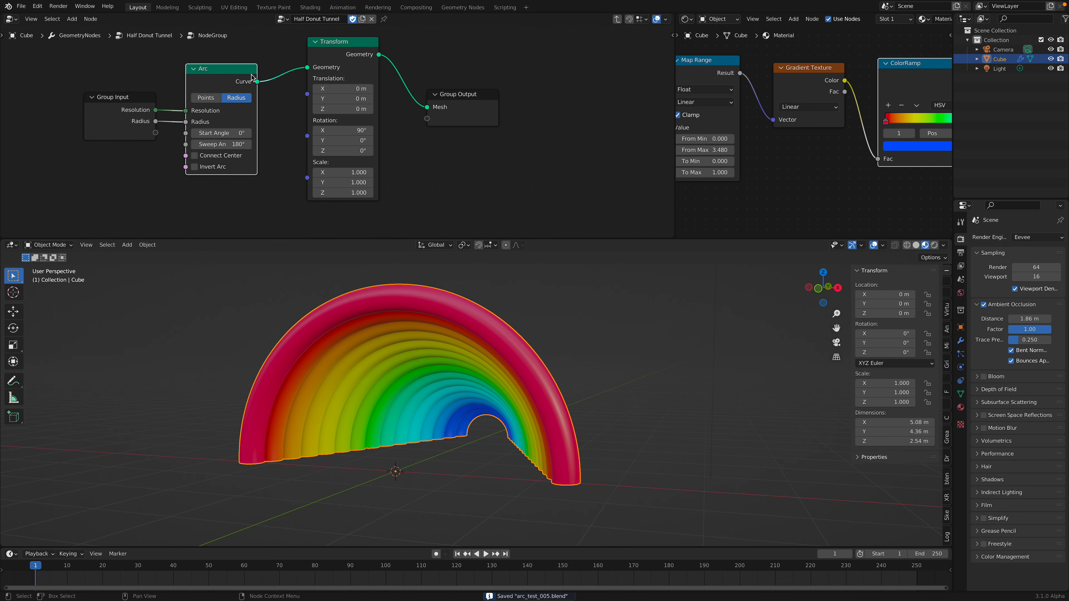
- Open the recent file pacman_test_001.blend and play its animation
scroll(252, 80, "down", 1)
left_click(20, 6)
mouse_move(86, 37)
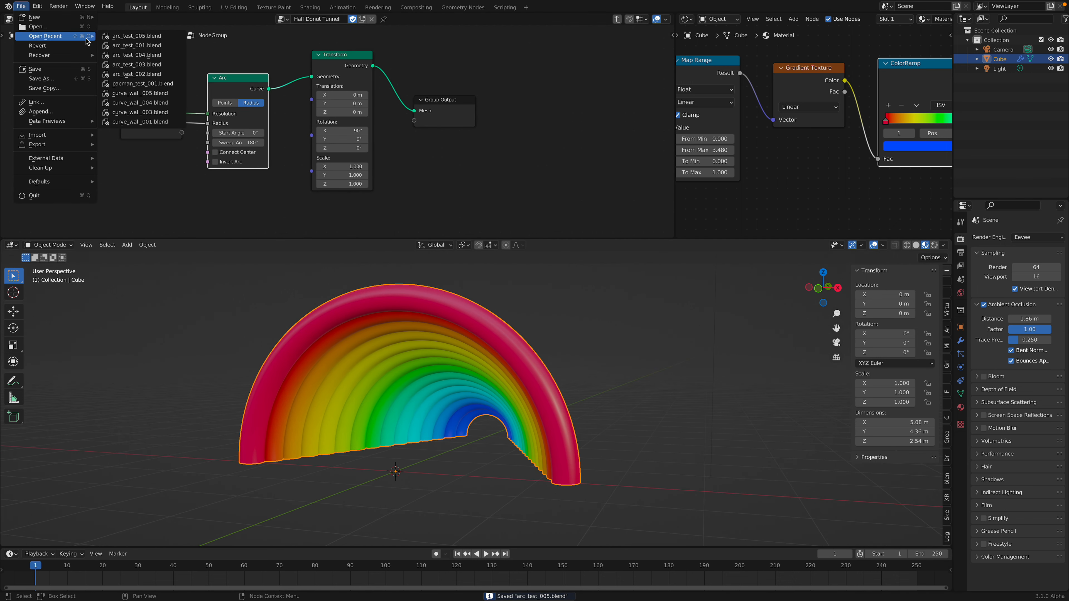
left_click(159, 83)
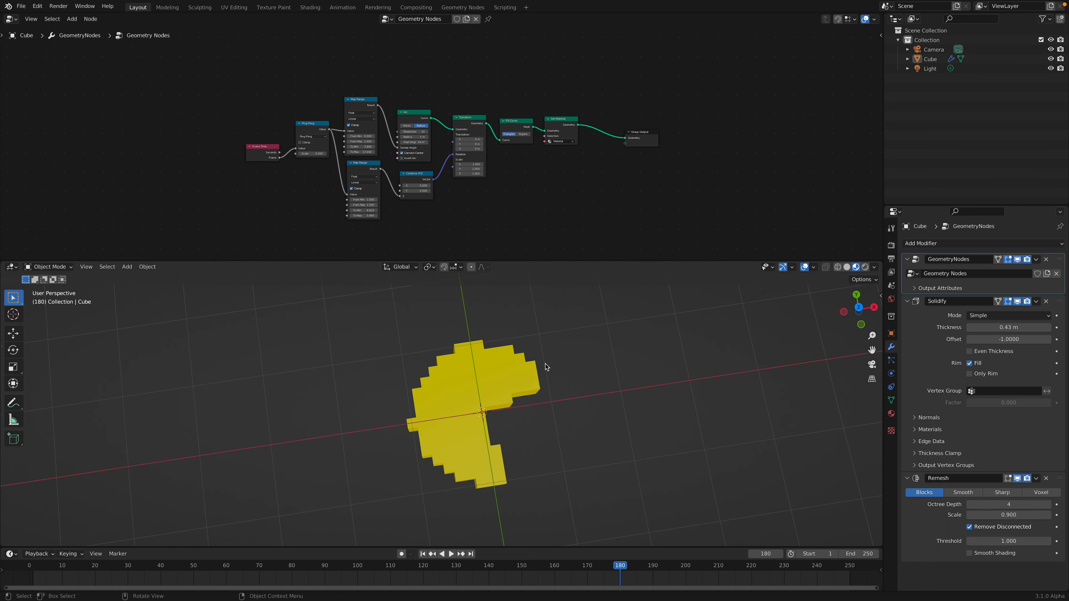
key("Home")
key("space")
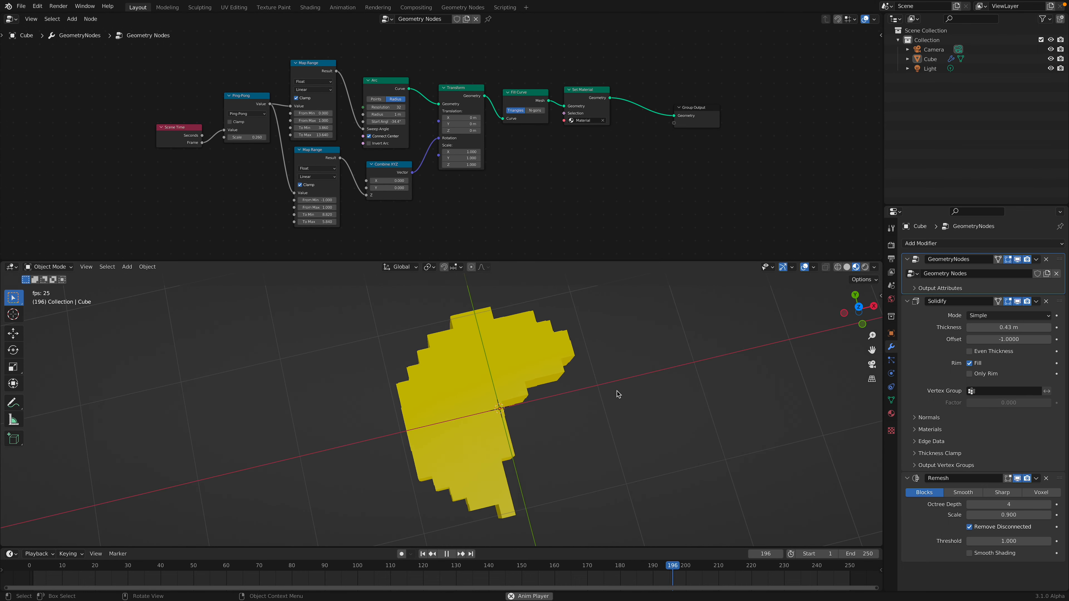
- Toggle the viewport display of the Solidify and Remesh modifiers, and set the Remesh Octree Depth to 6
left_click(1019, 302)
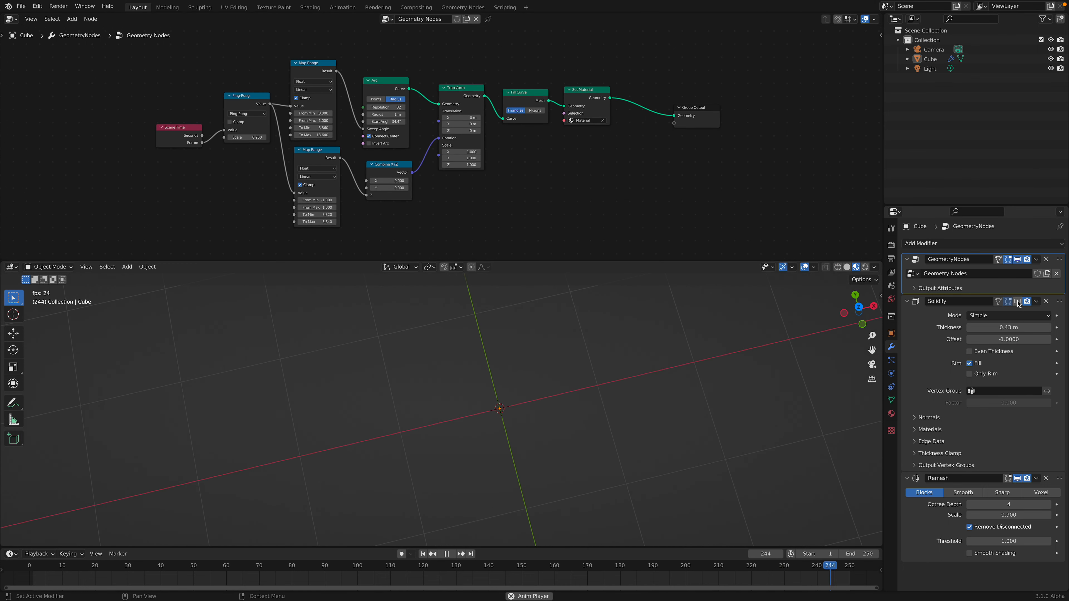
left_click(1019, 302)
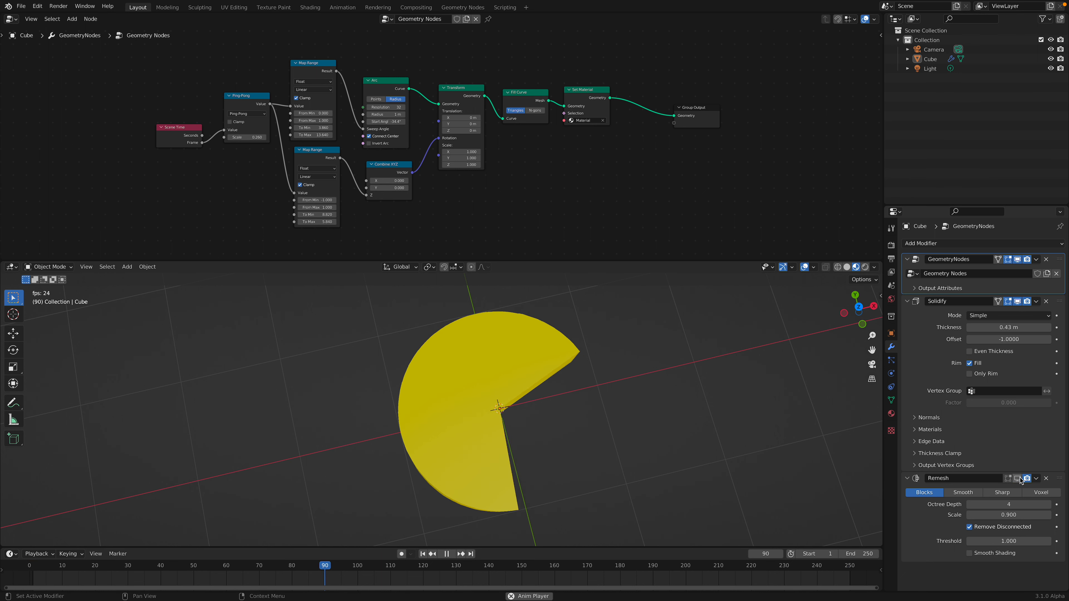
left_click(1048, 504)
left_click(1048, 505)
- Shift the Scene Time, Ping-Pong, Map Range, Arc and Combine XYZ nodes up and left into a tidier layout
scroll(443, 202, "up", 4)
scroll(443, 202, "up", 1)
scroll(412, 174, "down", 2)
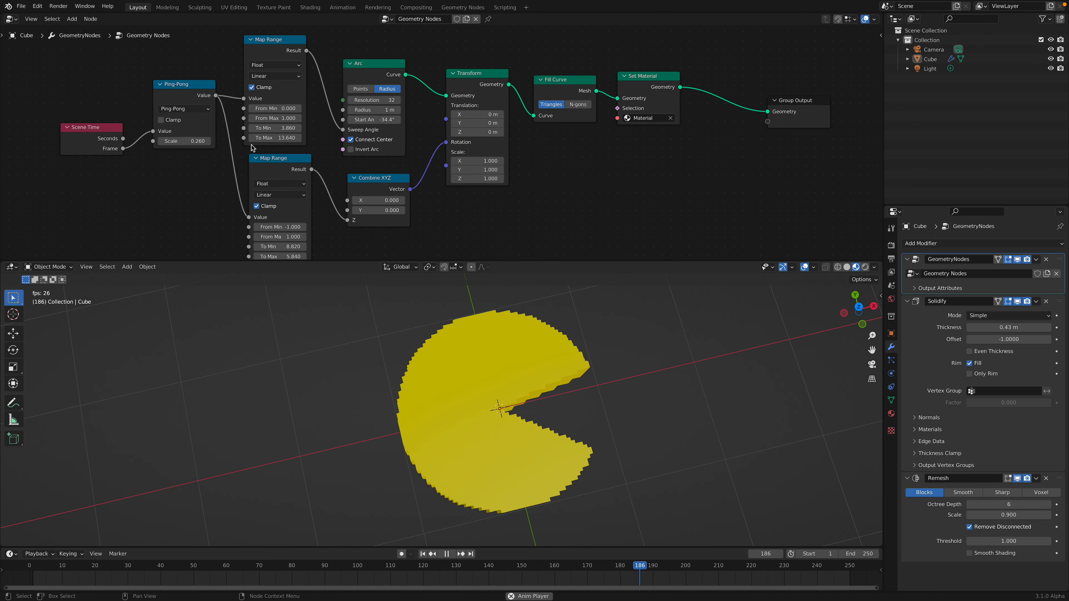
left_click_drag(149, 133, 129, 131)
left_click_drag(208, 92, 195, 76)
left_click_drag(285, 56, 270, 47)
left_click_drag(370, 83, 365, 72)
left_click_drag(296, 156, 276, 148)
left_click_drag(370, 64, 364, 52)
left_click_drag(383, 173, 363, 152)
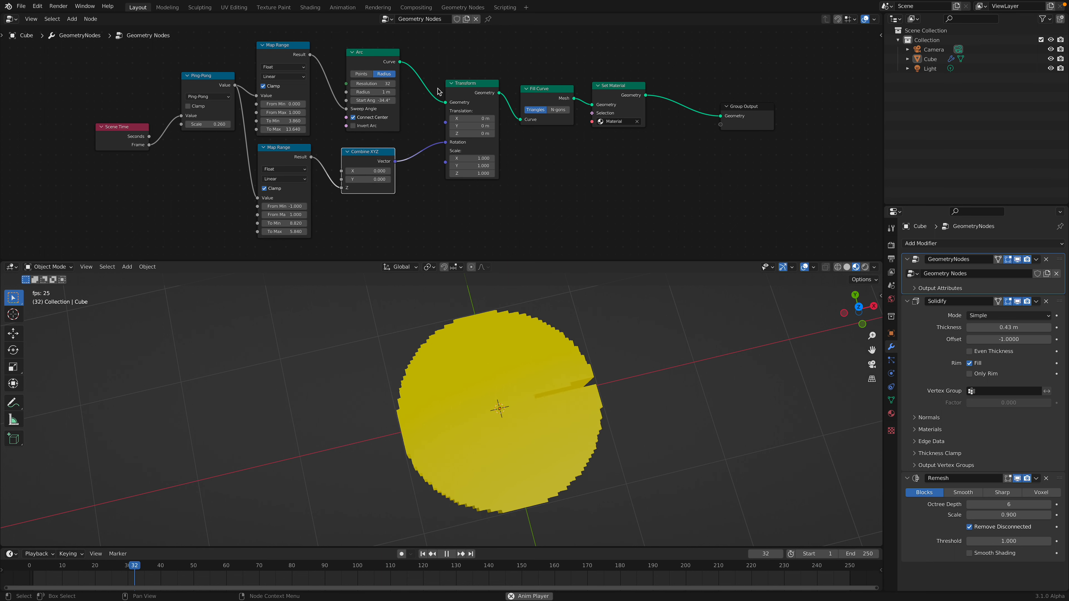
middle_click_drag(650, 437, 595, 396)
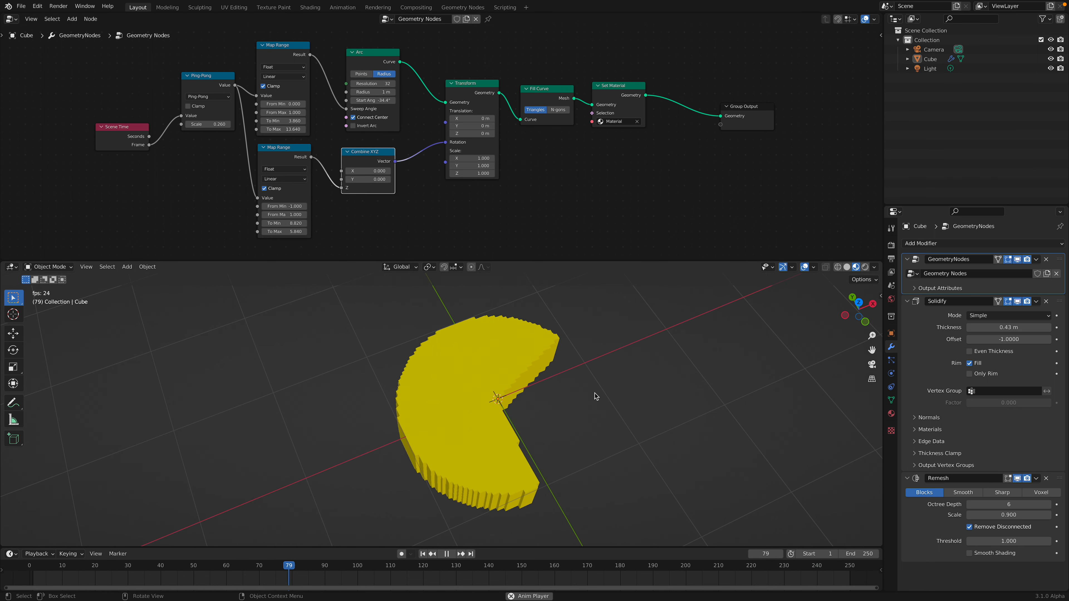
- Reopen the recent file arc_test_005.blend
left_click(19, 8)
mouse_move(37, 37)
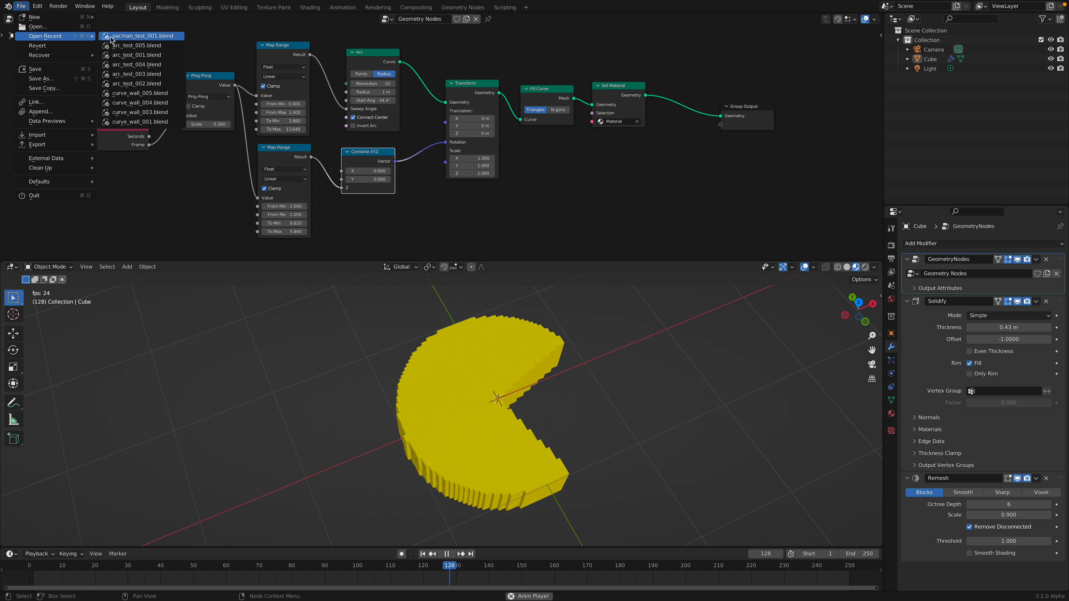
left_click(134, 47)
left_click(492, 317)
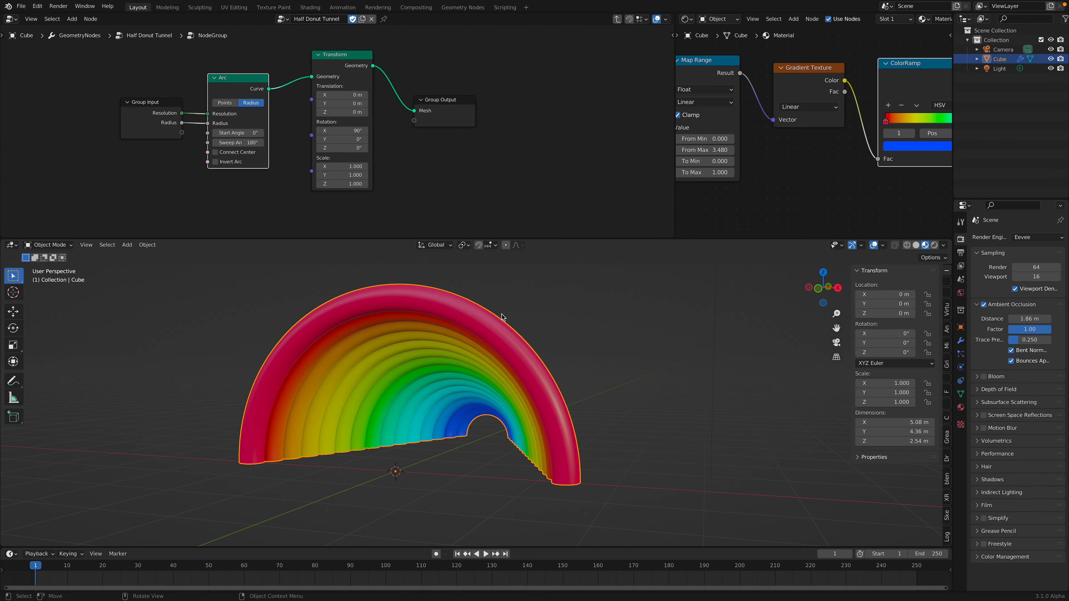
scroll(494, 136, "down", 2)
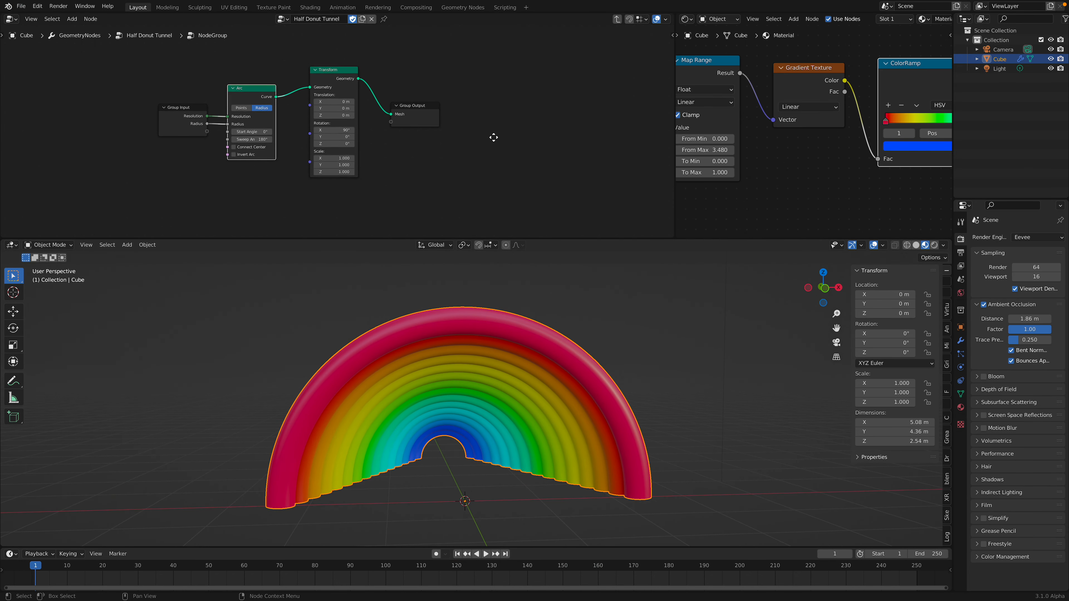
scroll(747, 110, "down", 3)
mouse_move(831, 3)
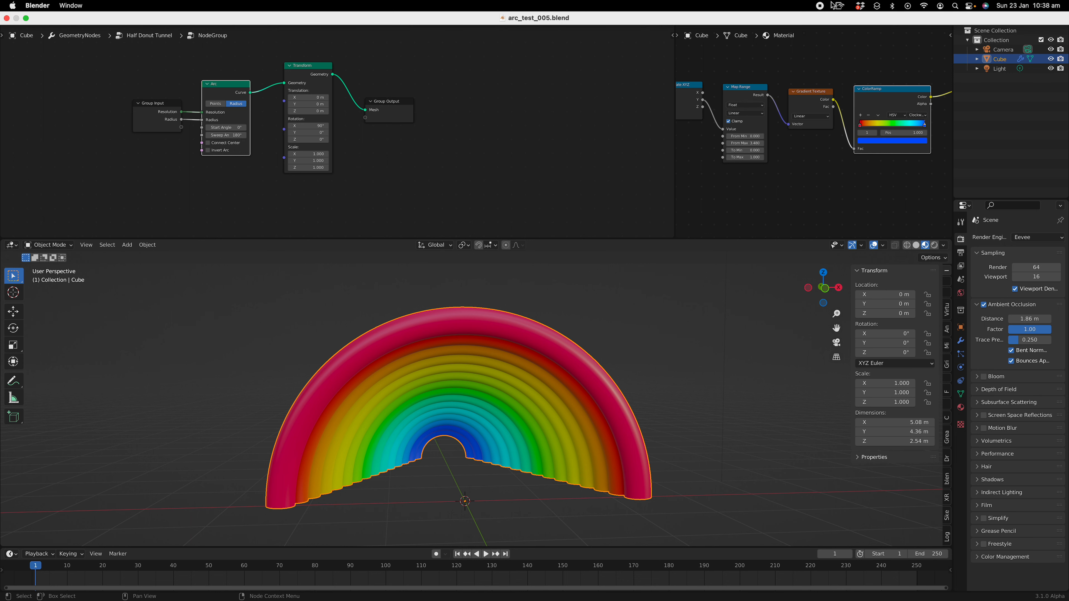